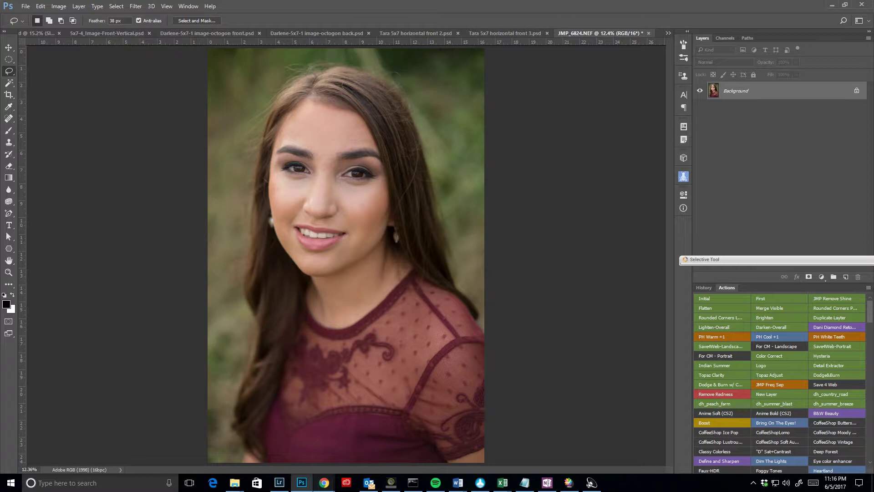
- Duplicate the Background layer twice, naming the lower copy Tones and the upper copy Pimples
{"action": "key", "text": "ctrl+j"}
{"action": "key", "text": "ctrl+j"}
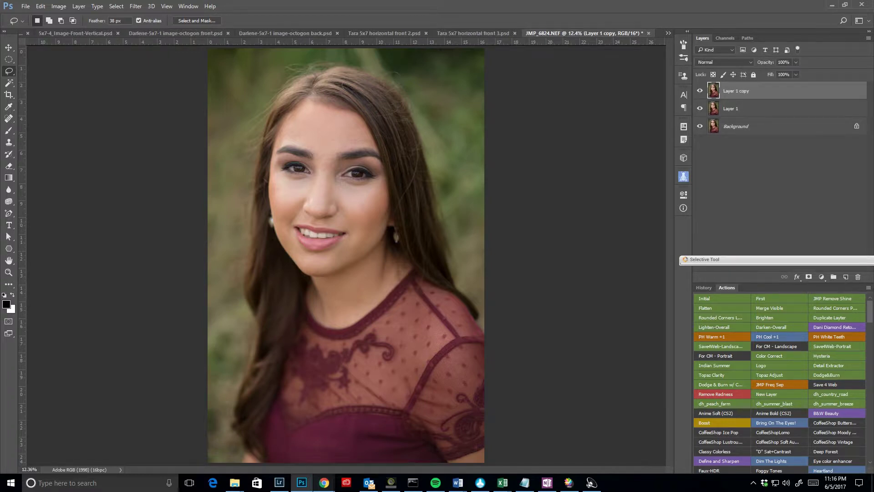
{"action": "left_click", "coordinate": [747, 108]}
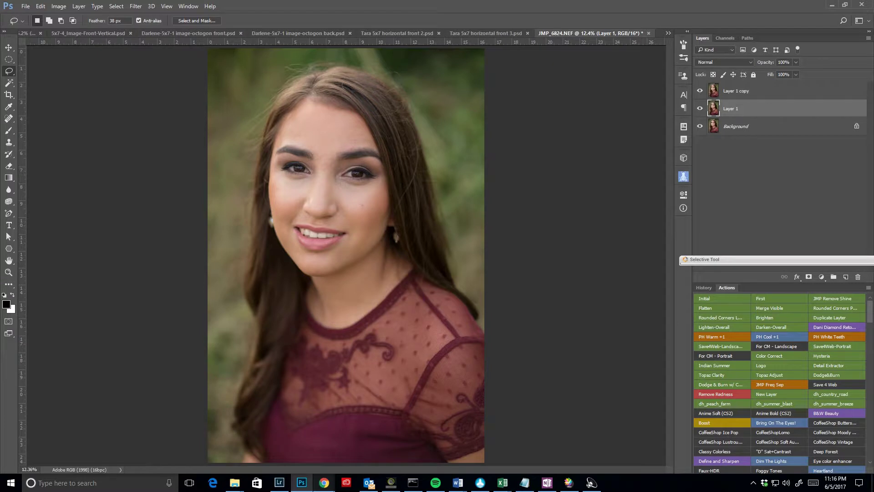
{"action": "double_click", "coordinate": [731, 108]}
{"action": "type", "text": "Tones"}
{"action": "key", "text": "Return"}
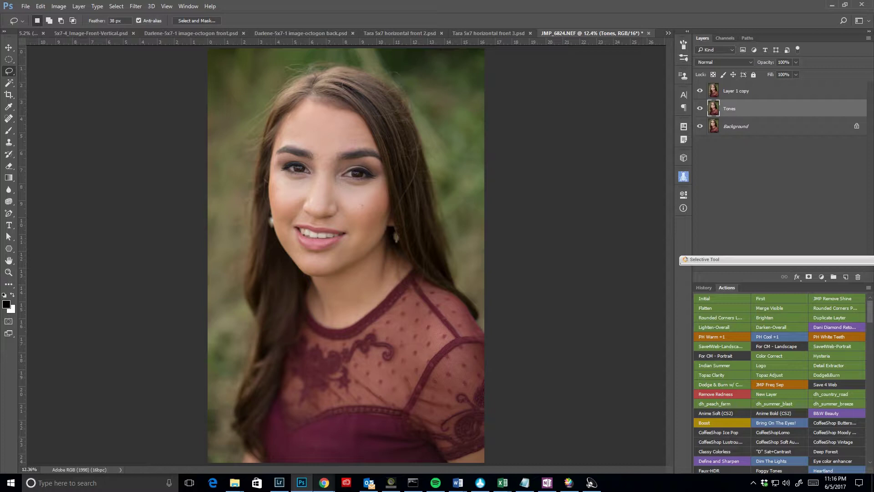
{"action": "double_click", "coordinate": [736, 91]}
{"action": "type", "text": "Pimples"}
{"action": "key", "text": "Return"}
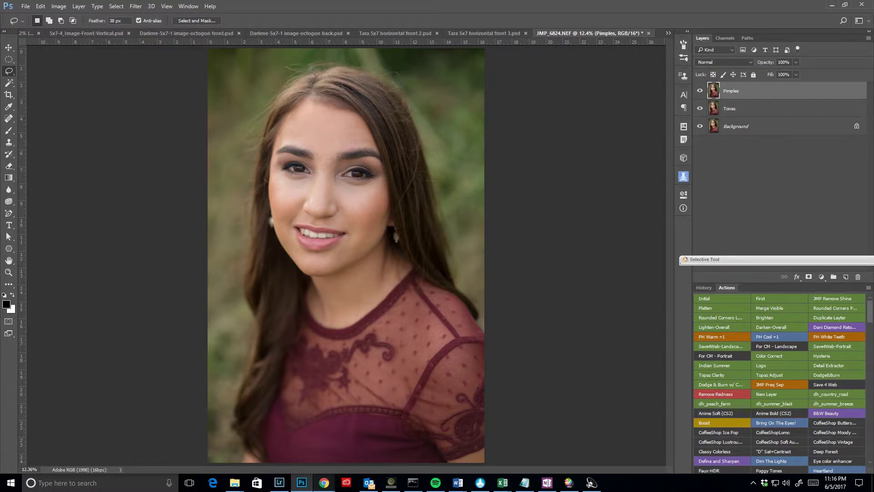
- Group the Tones and Pimples layers, expand the group and hide the Pimples layer
{"action": "left_click", "coordinate": [747, 108]}
{"action": "left_click", "coordinate": [747, 91], "text": "shift"}
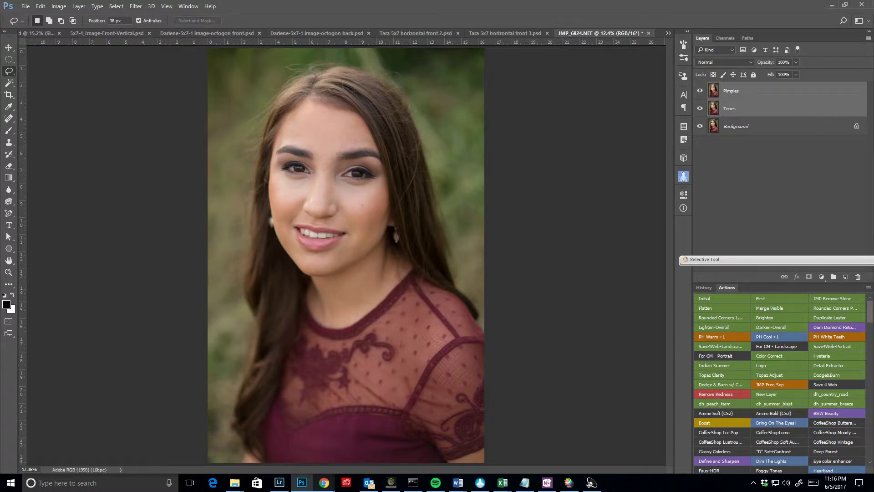
{"action": "key", "text": "ctrl+g"}
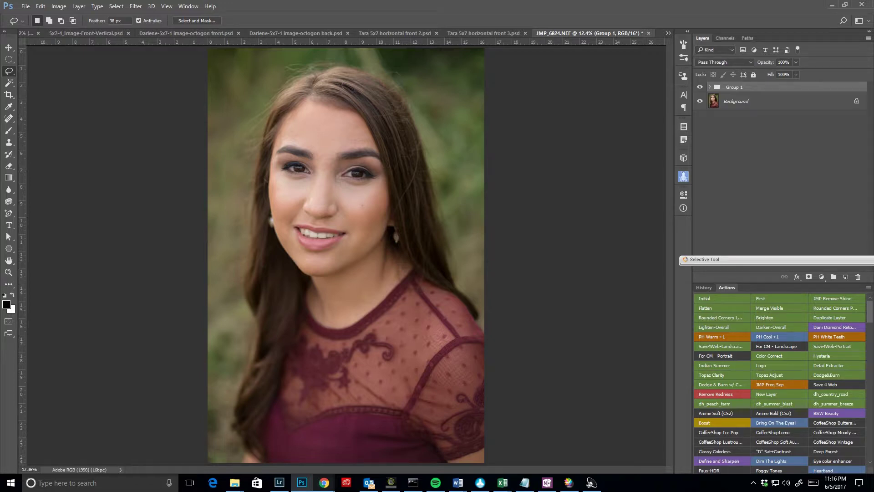
{"action": "left_click", "coordinate": [710, 87]}
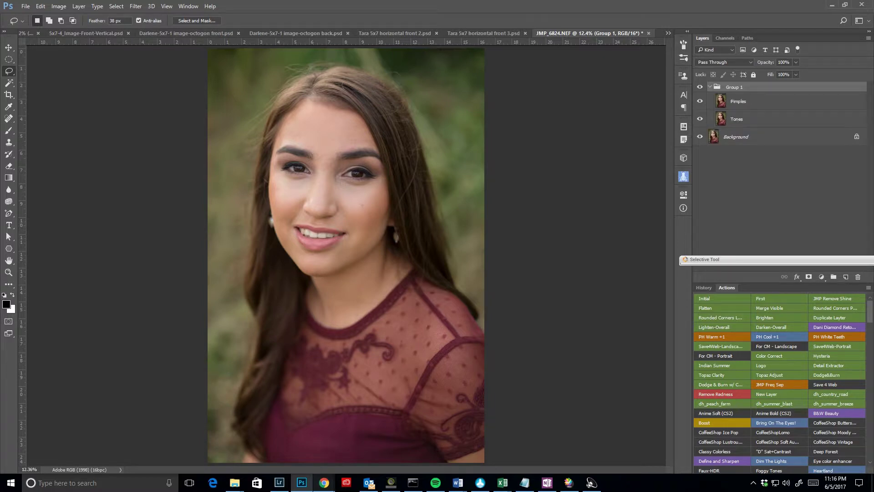
{"action": "left_click", "coordinate": [700, 101]}
- Apply the Dust & Scratches filter to the Tones layer with a radius of 19 pixels and threshold 0
{"action": "left_click", "coordinate": [738, 101]}
{"action": "left_click", "coordinate": [737, 118]}
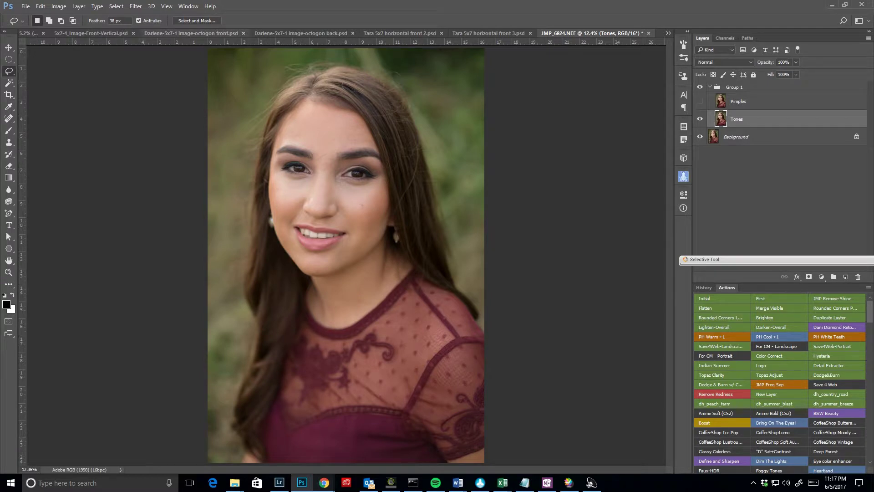
{"action": "left_click", "coordinate": [136, 6]}
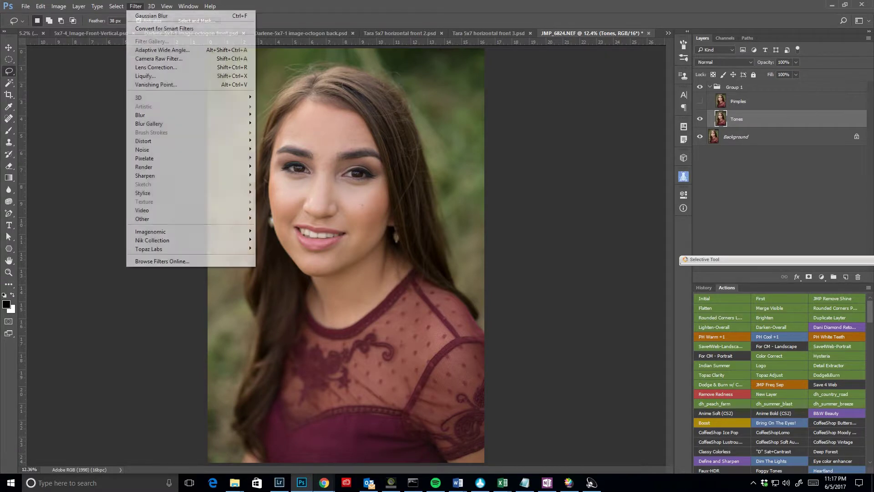
{"action": "mouse_move", "coordinate": [191, 149]}
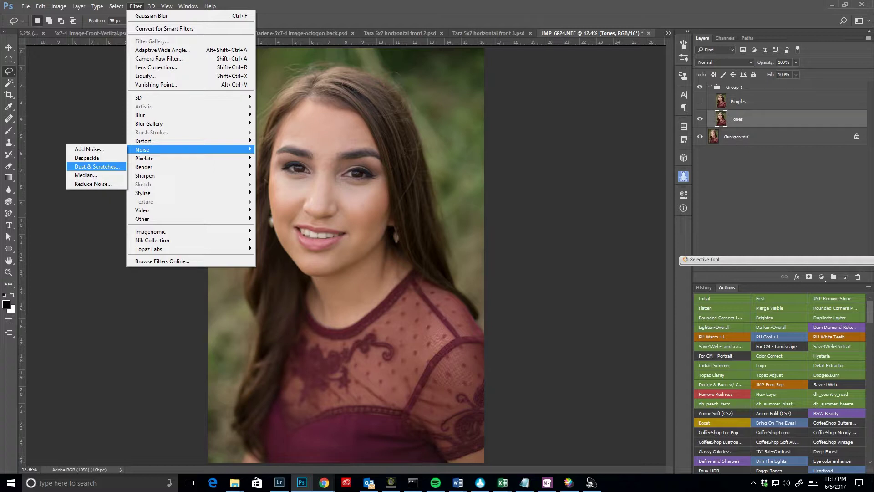
{"action": "left_click", "coordinate": [97, 166]}
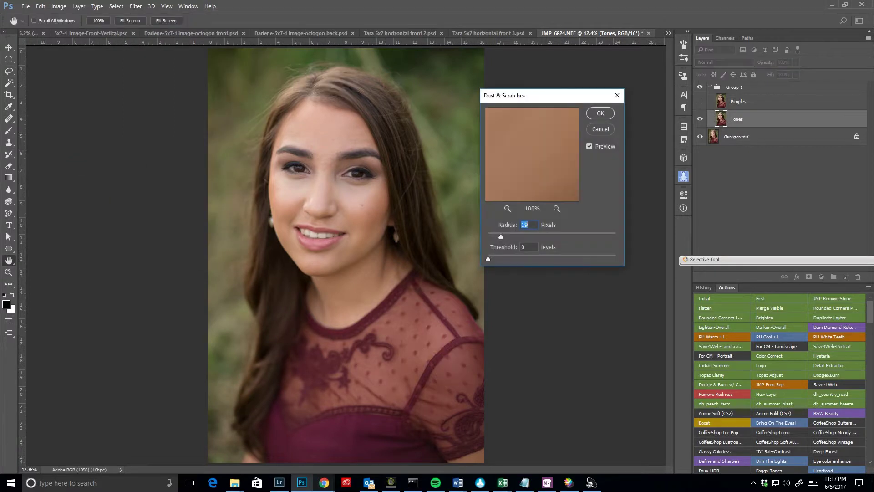
{"action": "left_click_drag", "start_coordinate": [546, 96], "coordinate": [559, 75]}
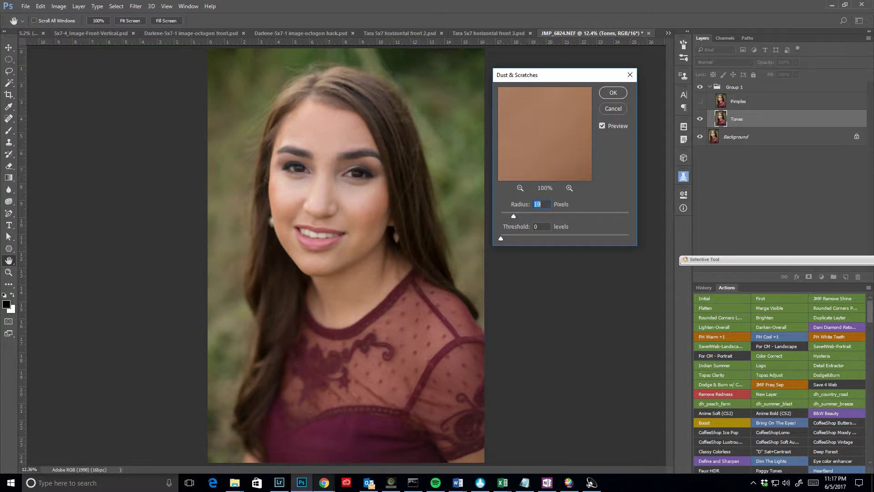
{"action": "type", "text": "10"}
{"action": "double_click", "coordinate": [537, 205]}
{"action": "type", "text": "30"}
{"action": "key", "text": "BackSpace"}
{"action": "key", "text": "BackSpace"}
{"action": "type", "text": "19"}
{"action": "left_click", "coordinate": [613, 93]}
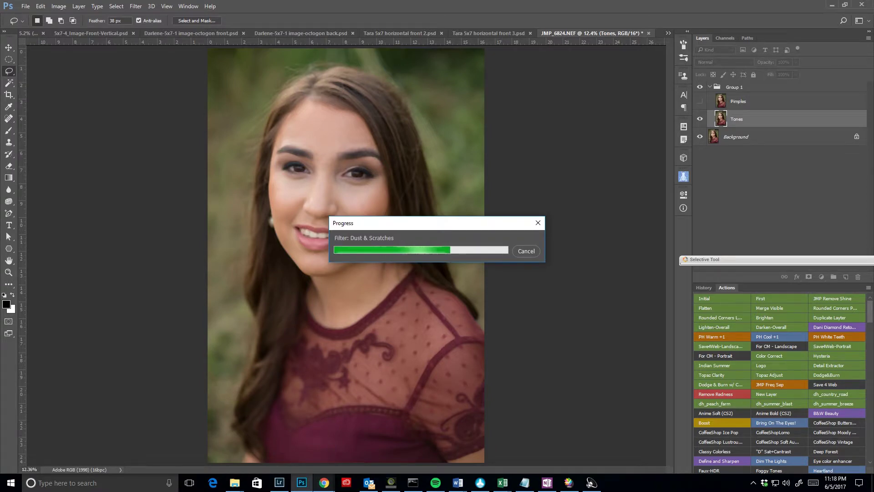
- Show the Pimples layer and use Apply Image on it with the Tones layer as source, Subtract blending, scale 2 and offset 128
{"action": "left_click", "coordinate": [752, 101]}
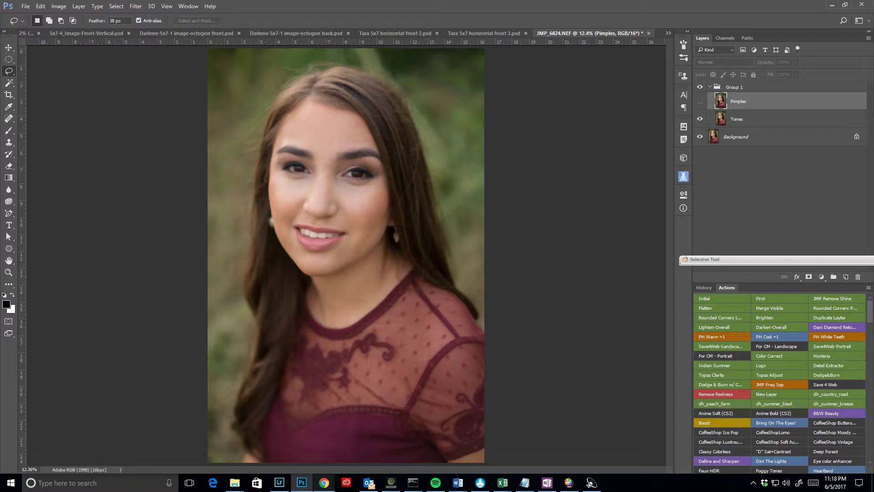
{"action": "left_click", "coordinate": [699, 101]}
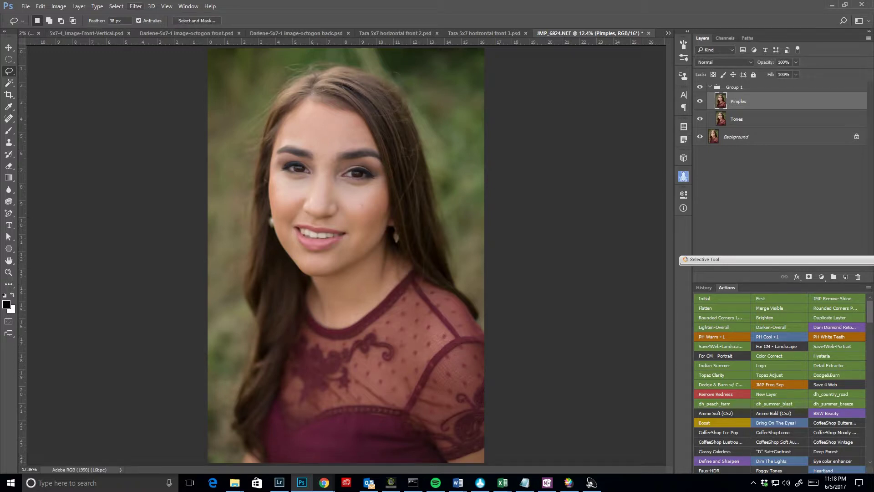
{"action": "left_click", "coordinate": [59, 6]}
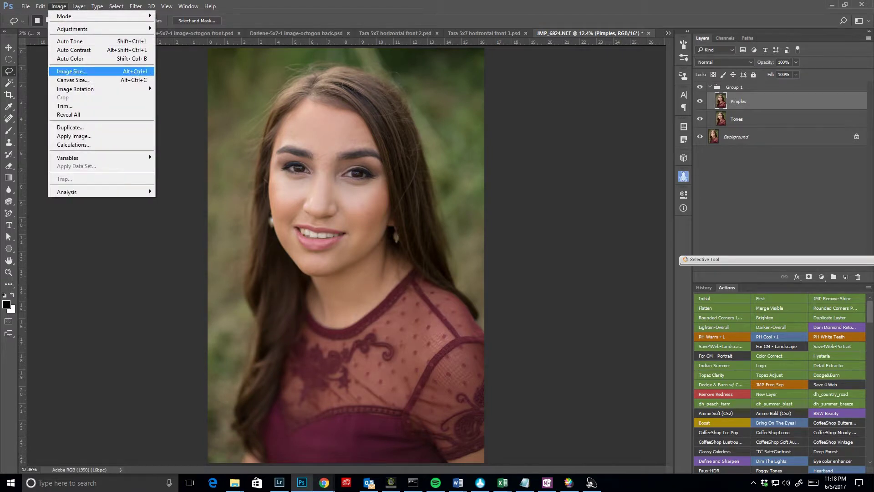
{"action": "left_click", "coordinate": [74, 136]}
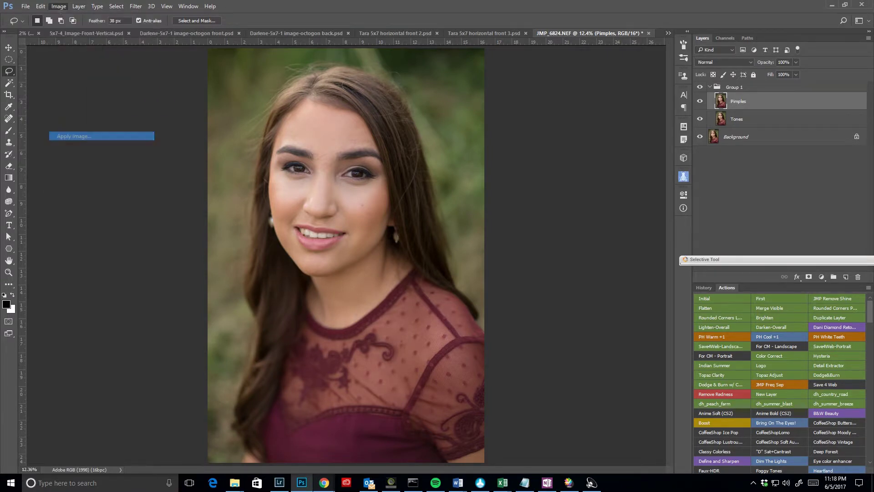
{"action": "left_click_drag", "start_coordinate": [410, 118], "coordinate": [485, 102]}
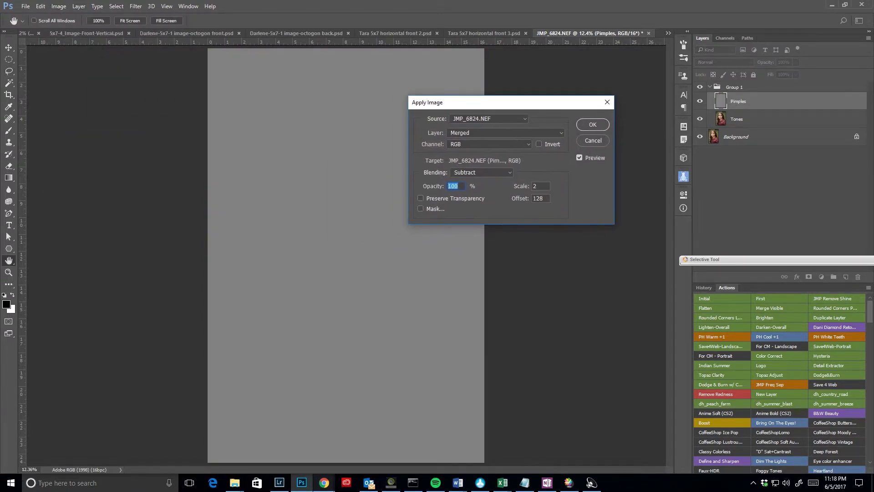
{"action": "left_click", "coordinate": [505, 132]}
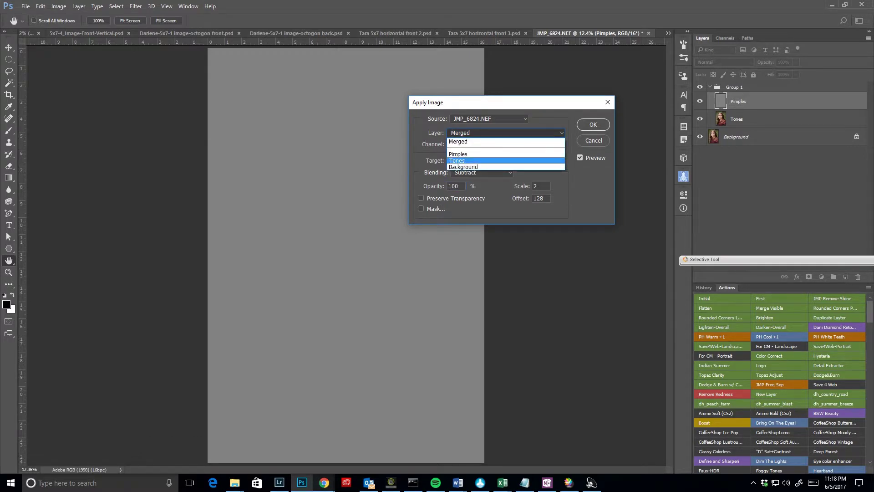
{"action": "left_click", "coordinate": [460, 160]}
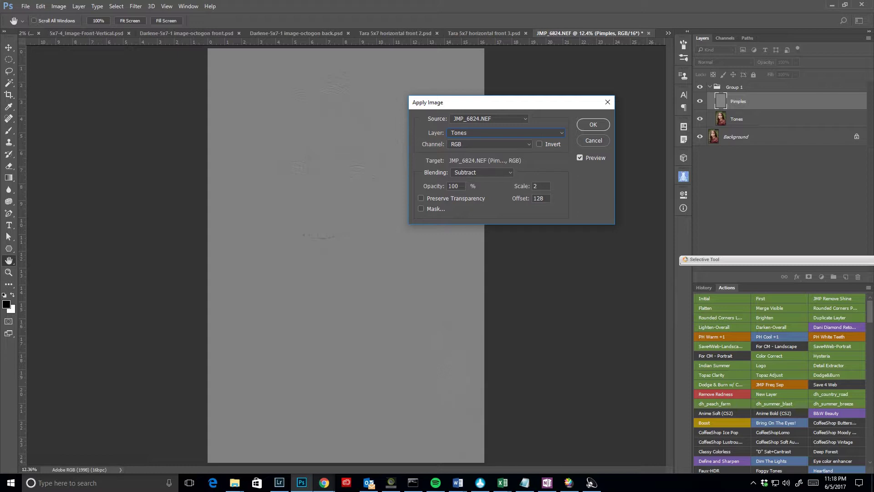
{"action": "left_click", "coordinate": [483, 173]}
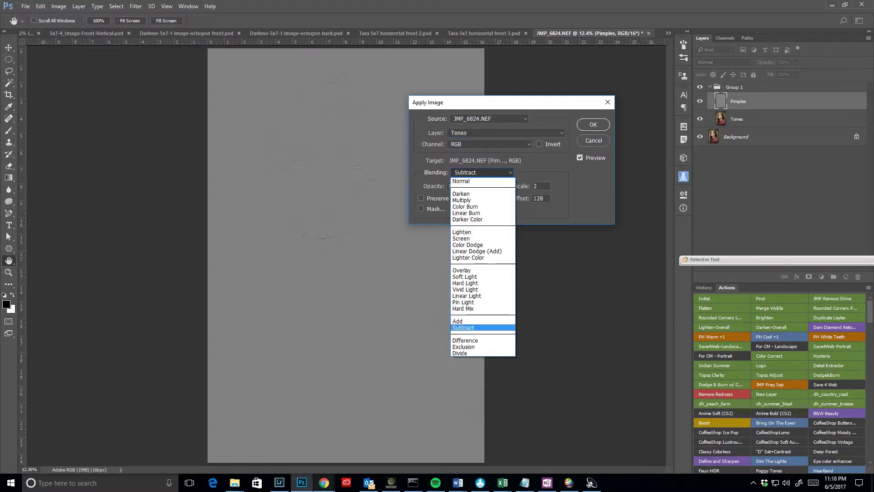
{"action": "left_click", "coordinate": [473, 328]}
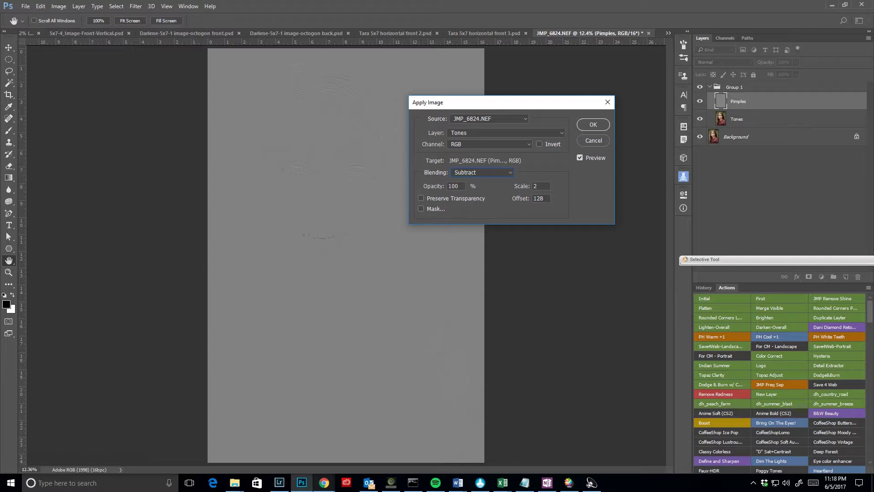
{"action": "left_click", "coordinate": [594, 124]}
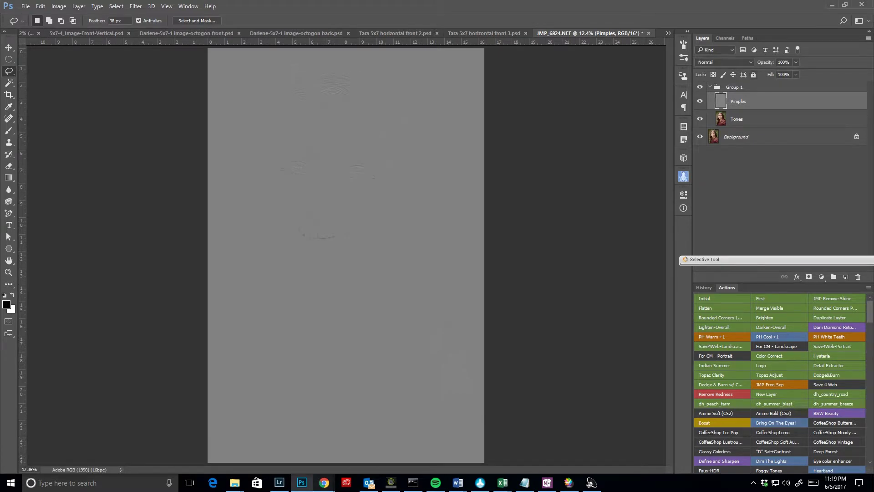
- Set the Pimples layer's blend mode to Linear Light
{"action": "left_click", "coordinate": [724, 62]}
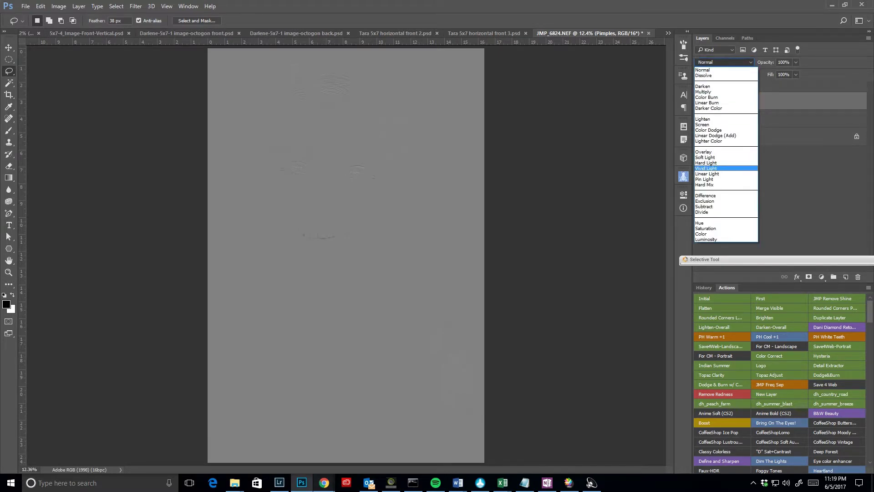
{"action": "key", "text": "Down"}
{"action": "key", "text": "Return"}
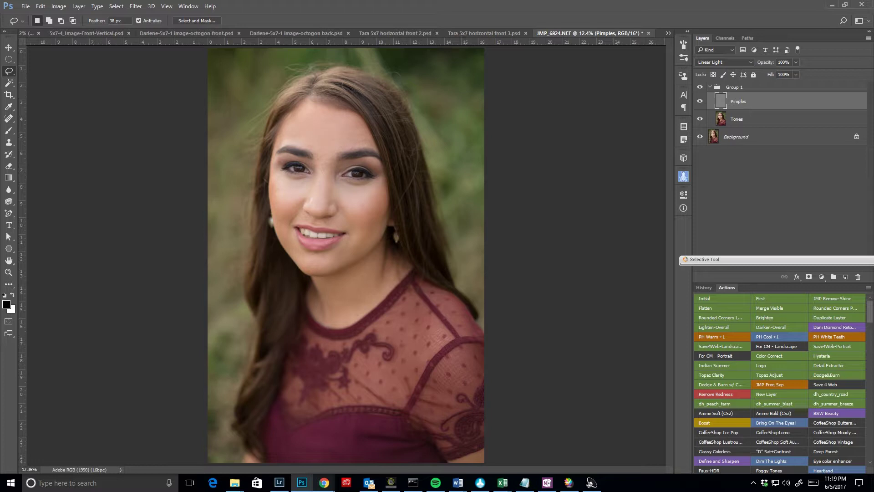
- Remove the blemishes on the forehead and between the eyebrows on the Pimples layer with the Spot Healing Brush
{"action": "left_click_drag", "start_coordinate": [388, 101], "coordinate": [266, 188]}
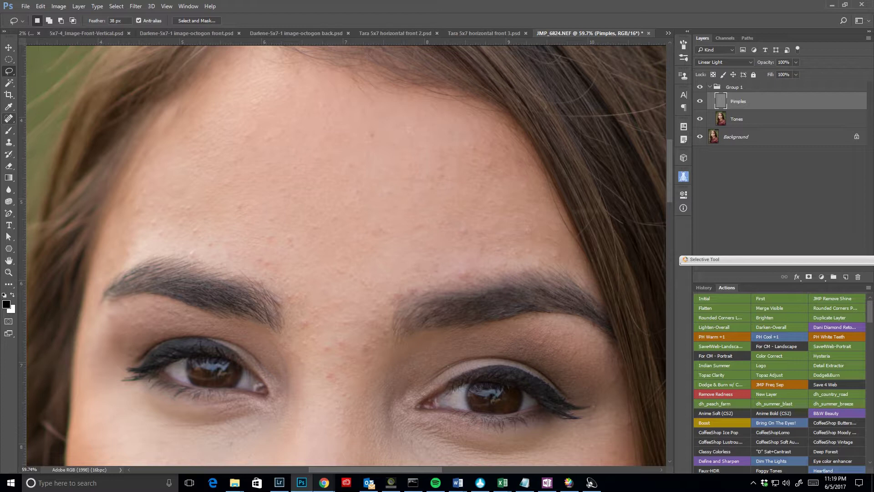
{"action": "left_click", "coordinate": [8, 118]}
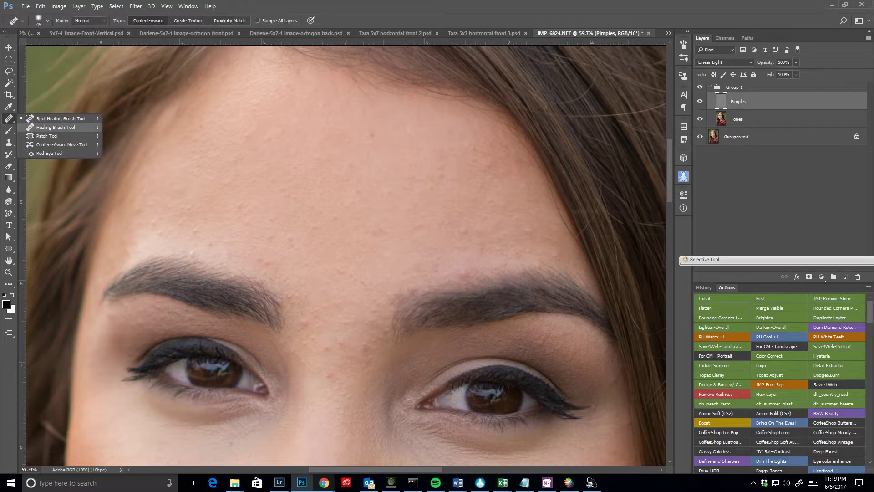
{"action": "left_click", "coordinate": [44, 119]}
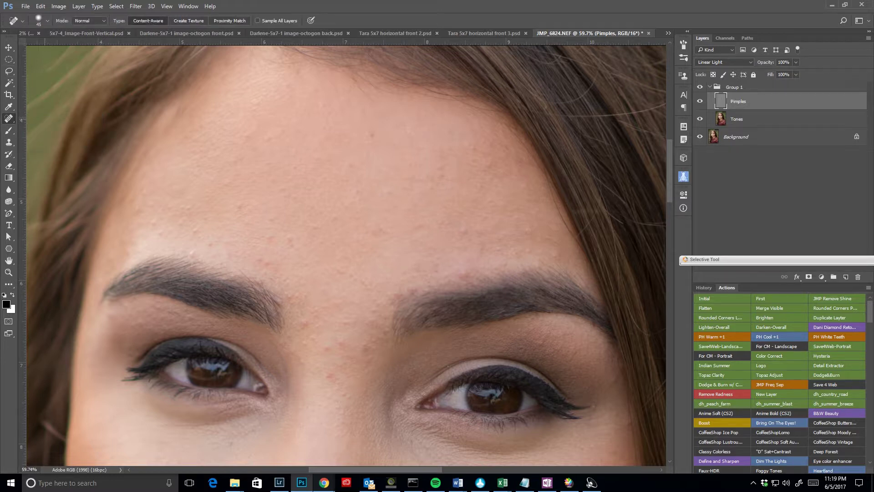
{"action": "left_click", "coordinate": [8, 118]}
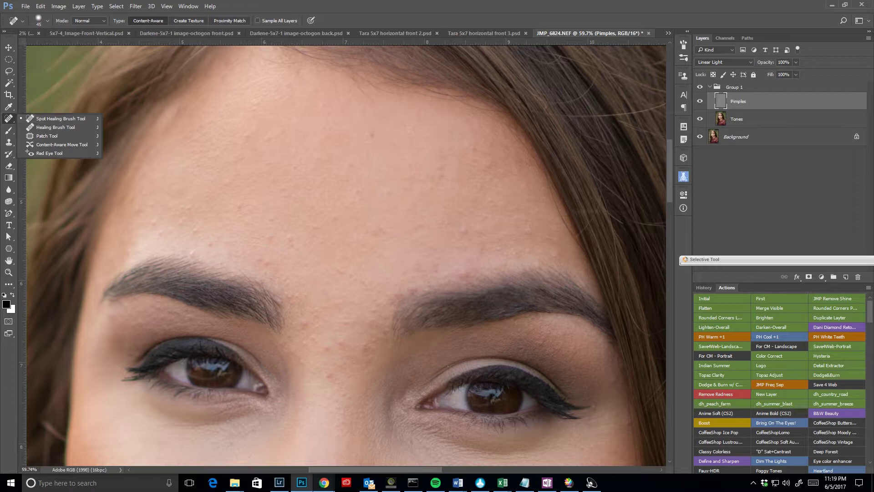
{"action": "left_click", "coordinate": [61, 118]}
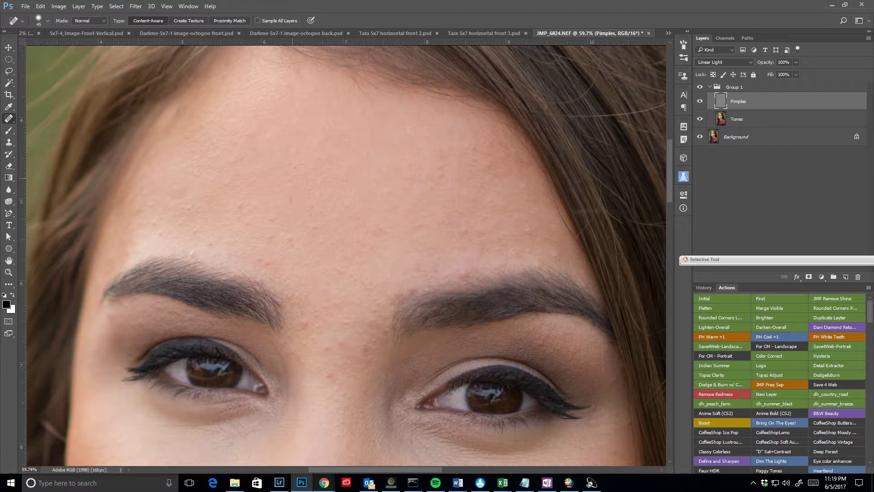
{"action": "left_click_drag", "start_coordinate": [336, 146], "coordinate": [334, 173]}
{"action": "left_click", "coordinate": [270, 221]}
{"action": "left_click", "coordinate": [197, 229]}
{"action": "left_click", "coordinate": [215, 244]}
{"action": "left_click", "coordinate": [208, 240]}
{"action": "left_click", "coordinate": [194, 248]}
{"action": "left_click", "coordinate": [139, 210]}
{"action": "left_click", "coordinate": [151, 203]}
{"action": "left_click", "coordinate": [264, 262]}
{"action": "left_click", "coordinate": [276, 269]}
{"action": "left_click", "coordinate": [286, 295]}
{"action": "left_click", "coordinate": [300, 297]}
{"action": "left_click", "coordinate": [306, 296]}
{"action": "left_click", "coordinate": [314, 314]}
{"action": "left_click", "coordinate": [303, 323]}
{"action": "left_click", "coordinate": [314, 341]}
{"action": "left_click", "coordinate": [303, 346]}
{"action": "left_click", "coordinate": [339, 346]}
{"action": "left_click", "coordinate": [349, 358]}
{"action": "left_click", "coordinate": [329, 377]}
{"action": "left_click", "coordinate": [369, 360]}
{"action": "left_click", "coordinate": [364, 349]}
{"action": "left_click_drag", "start_coordinate": [337, 274], "coordinate": [349, 271]}
{"action": "left_click", "coordinate": [362, 287]}
{"action": "left_click", "coordinate": [373, 234]}
{"action": "left_click", "coordinate": [304, 328]}
{"action": "left_click", "coordinate": [397, 292]}
{"action": "left_click", "coordinate": [419, 267]}
{"action": "left_click", "coordinate": [421, 227]}
{"action": "left_click", "coordinate": [415, 204]}
{"action": "left_click", "coordinate": [438, 182]}
{"action": "left_click", "coordinate": [441, 169]}
{"action": "left_click", "coordinate": [425, 175]}
{"action": "left_click", "coordinate": [473, 149]}
{"action": "left_click", "coordinate": [494, 164]}
{"action": "left_click", "coordinate": [481, 190]}
{"action": "left_click", "coordinate": [529, 232]}
{"action": "left_click", "coordinate": [553, 255]}
{"action": "left_click", "coordinate": [518, 253]}
{"action": "left_click", "coordinate": [462, 231]}
{"action": "left_click_drag", "start_coordinate": [479, 233], "coordinate": [481, 255]}
{"action": "left_click", "coordinate": [462, 275]}
{"action": "left_click", "coordinate": [432, 254]}
{"action": "left_click", "coordinate": [447, 257]}
{"action": "left_click", "coordinate": [504, 246]}
{"action": "left_click", "coordinate": [500, 249]}
{"action": "left_click", "coordinate": [397, 295]}
{"action": "left_click", "coordinate": [377, 314]}
{"action": "left_click", "coordinate": [339, 343]}
{"action": "left_click", "coordinate": [346, 322]}
{"action": "left_click", "coordinate": [337, 300]}
{"action": "left_click", "coordinate": [309, 321]}
{"action": "left_click", "coordinate": [324, 293]}
{"action": "left_click", "coordinate": [324, 306]}
{"action": "left_click", "coordinate": [438, 267]}
{"action": "left_click", "coordinate": [462, 212]}
{"action": "left_click", "coordinate": [472, 273]}
{"action": "left_click", "coordinate": [319, 228]}
{"action": "scroll", "coordinate": [320, 228], "scroll_direction": "down", "scroll_amount": 5}
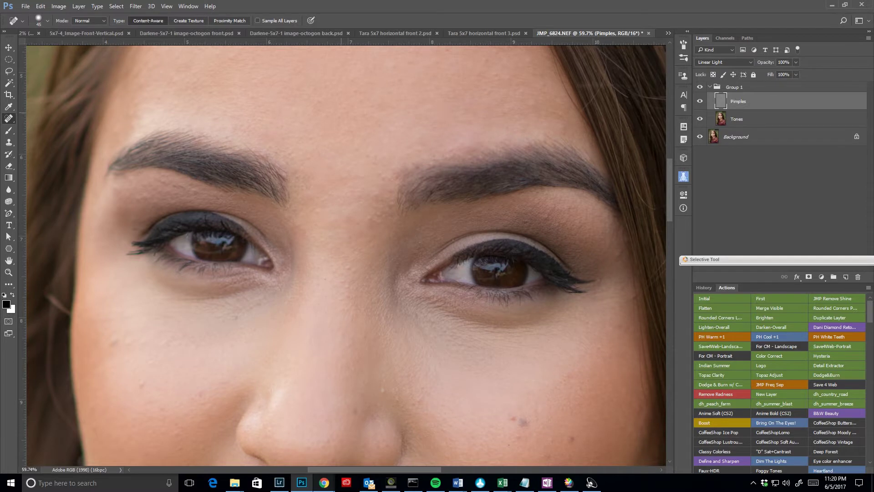
{"action": "key", "text": "ctrl+0"}
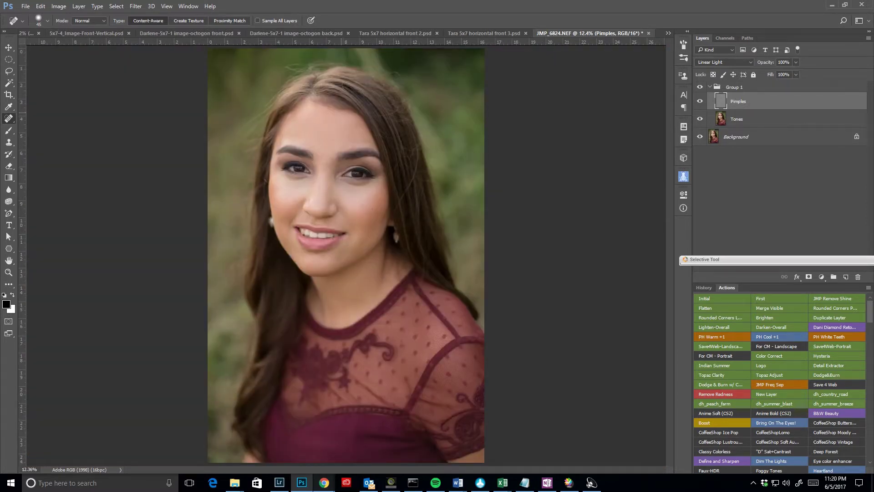
{"action": "key", "text": "ctrl+minus"}
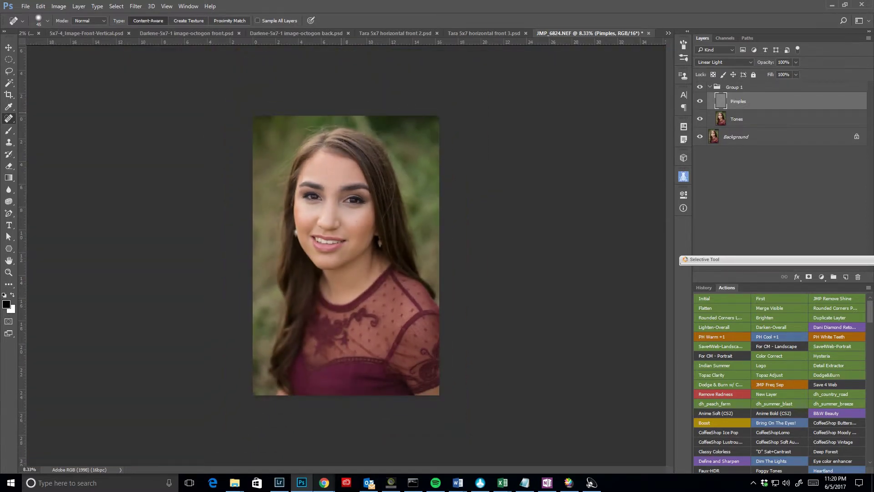
{"action": "key", "text": "ctrl+0"}
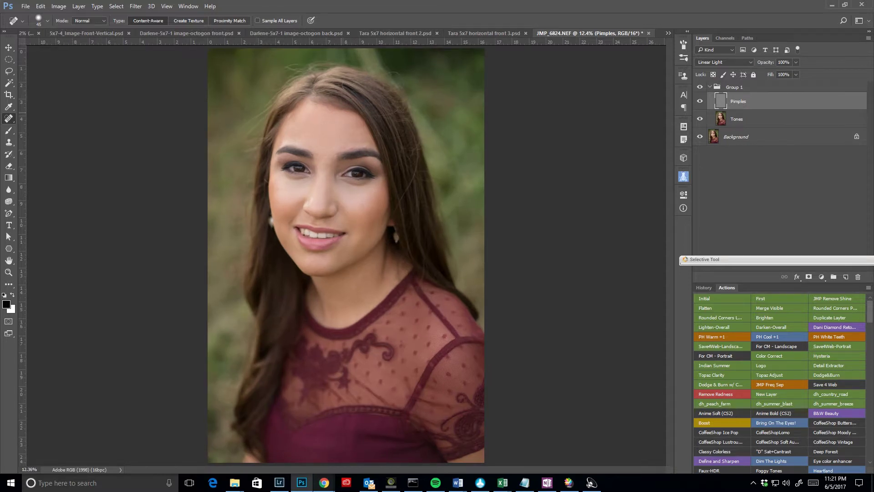
{"action": "key", "text": "ctrl+minus"}
{"action": "key", "text": "ctrl+minus"}
{"action": "key", "text": "ctrl+minus"}
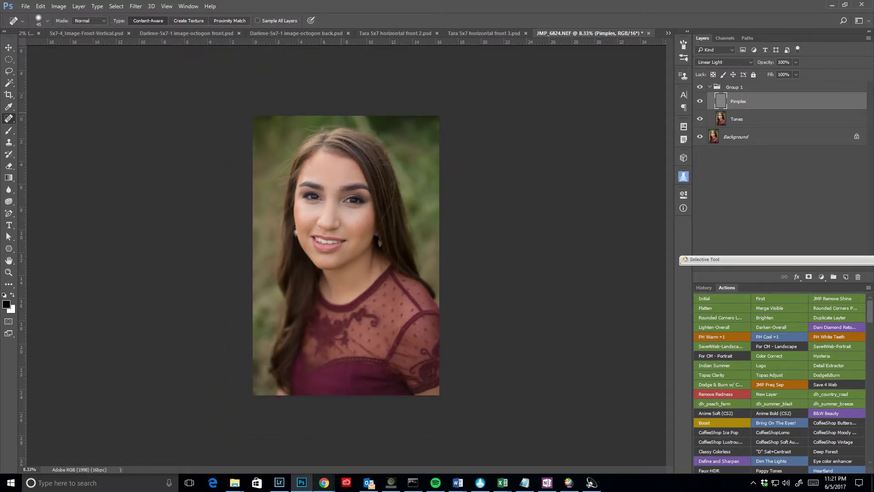
- Examine the healed skin at several magnifications and with the whole portrait fitted in view
{"action": "key", "text": "ctrl+plus"}
{"action": "key", "text": "ctrl+plus"}
{"action": "key", "text": "ctrl+plus"}
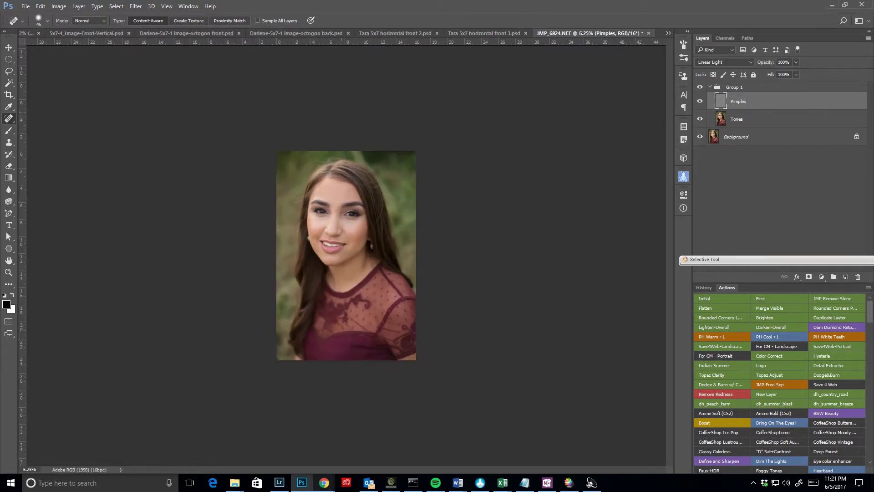
{"action": "key", "text": "ctrl+minus"}
{"action": "key", "text": "ctrl+minus"}
{"action": "key", "text": "ctrl+minus"}
{"action": "key", "text": "ctrl+minus"}
{"action": "key", "text": "ctrl+minus"}
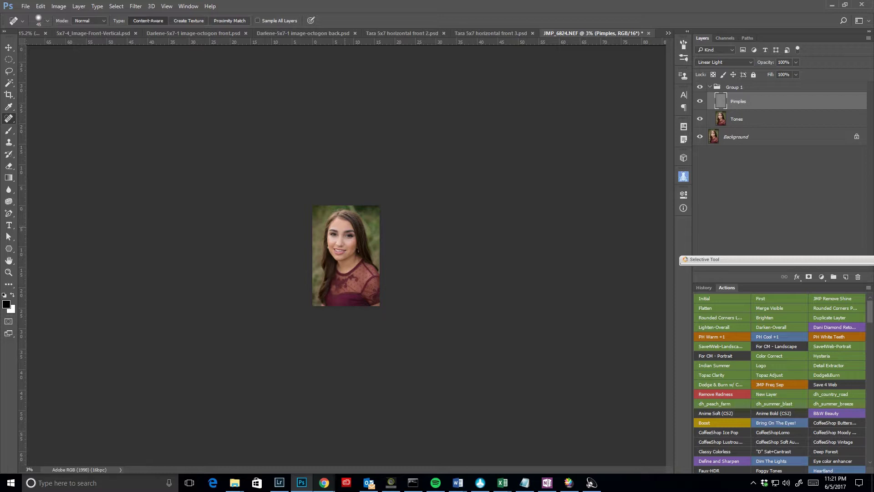
{"action": "key", "text": "ctrl+0"}
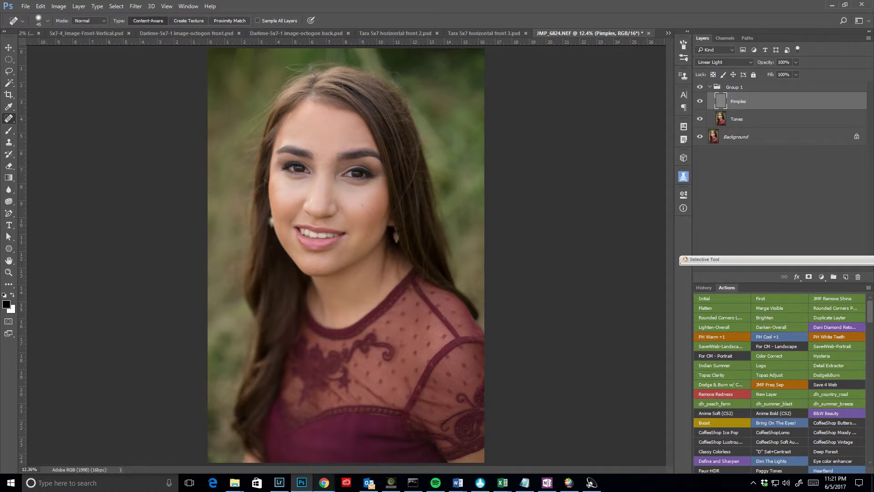
- Lasso a forehead patch on the Pimples layer with a 10 px feather, preview its edge in Quick Mask and deselect it
{"action": "left_click", "coordinate": [751, 119]}
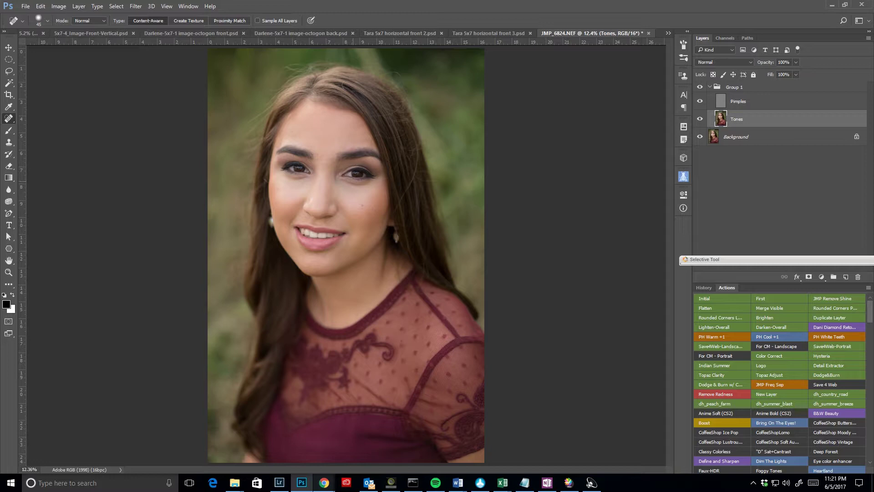
{"action": "key", "text": "alt+bracketright"}
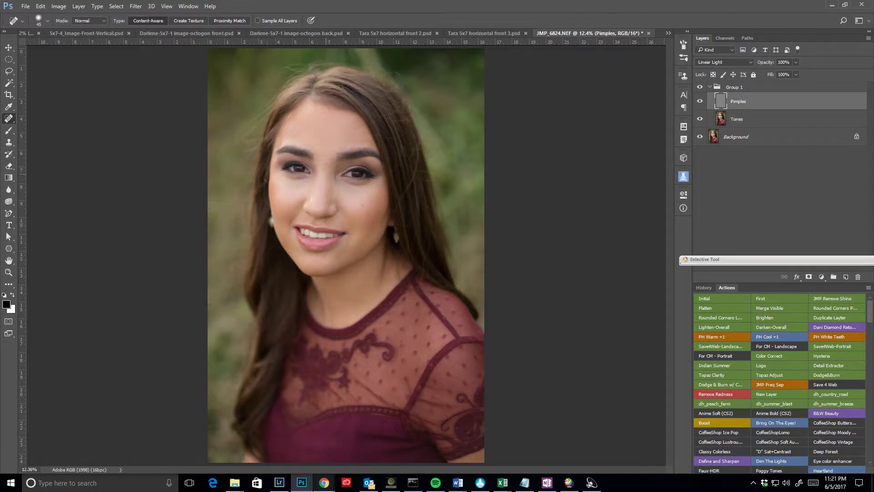
{"action": "left_click_drag", "start_coordinate": [433, 82], "coordinate": [243, 237]}
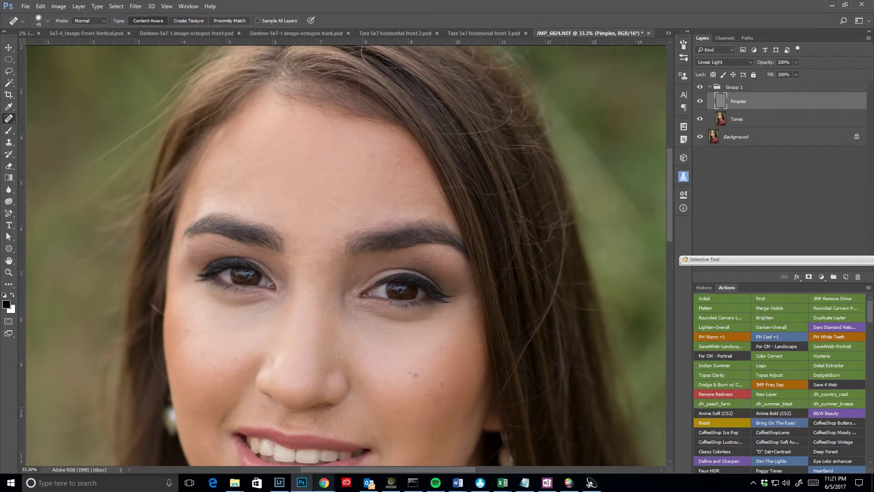
{"action": "left_click", "coordinate": [9, 71]}
{"action": "left_click", "coordinate": [43, 72]}
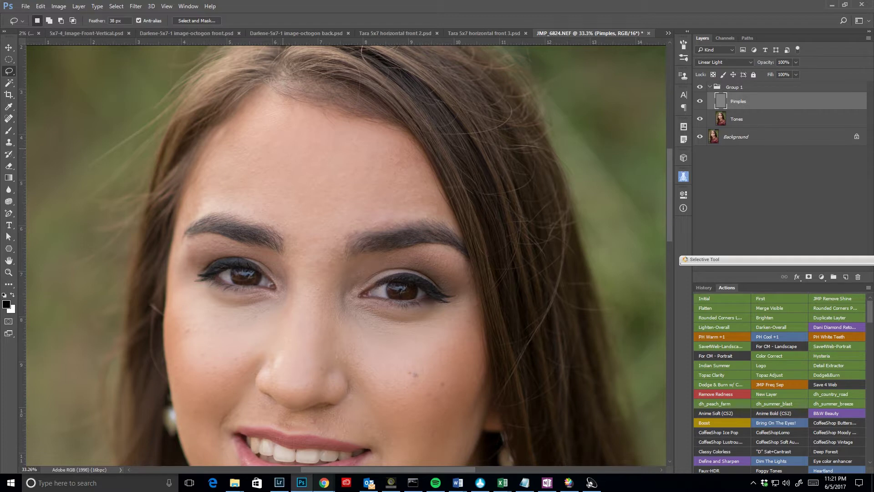
{"action": "double_click", "coordinate": [113, 21]}
{"action": "type", "text": "10"}
{"action": "mouse_move", "coordinate": [318, 136]}
{"action": "left_mouse_down"}
{"action": "mouse_move", "coordinate": [341, 168]}
{"action": "mouse_move", "coordinate": [319, 137]}
{"action": "left_mouse_up"}
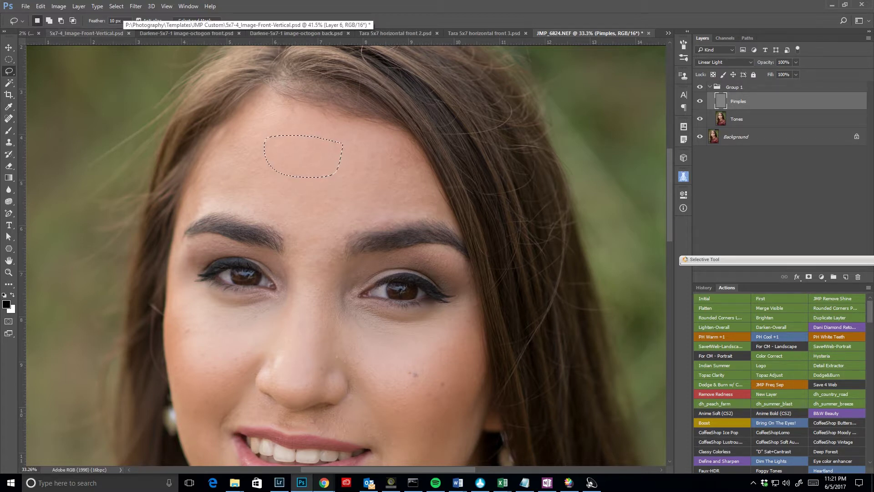
{"action": "key", "text": "q"}
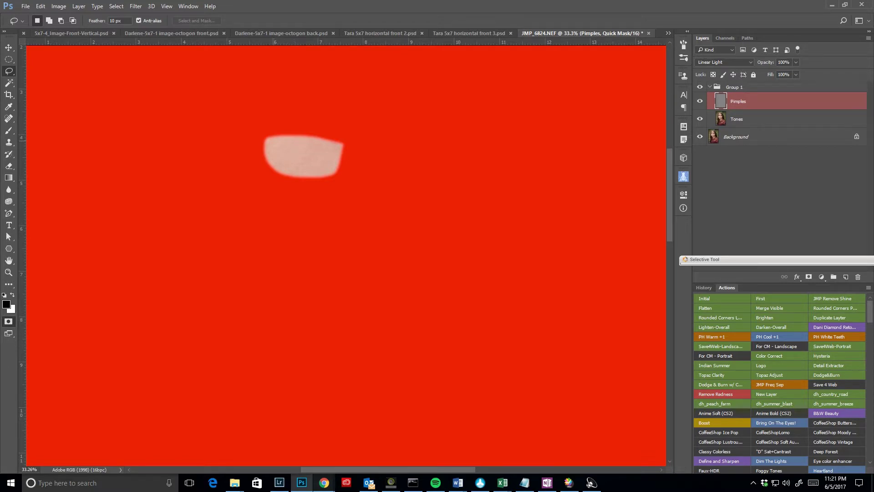
{"action": "key", "text": "q"}
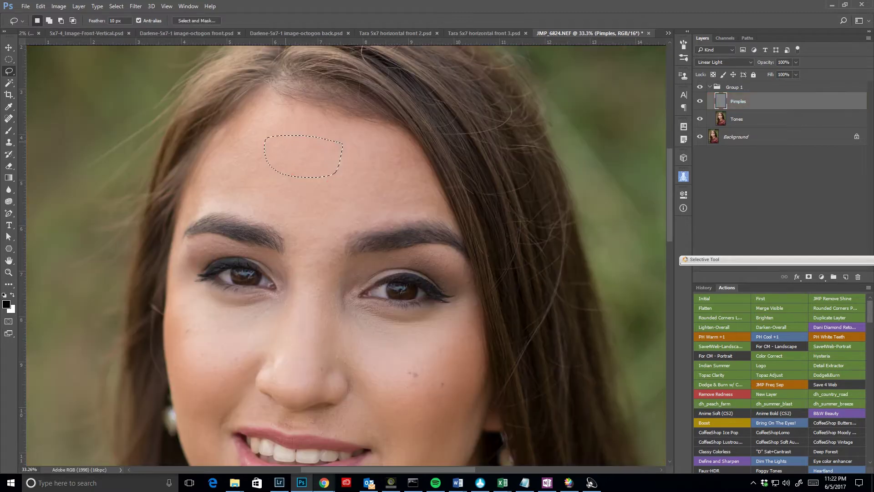
{"action": "key", "text": "ctrl+d"}
- Lasso a forehead patch with a 20 px feather and preview its softened edge in Quick Mask
{"action": "key", "text": "Return"}
{"action": "type", "text": "20"}
{"action": "key", "text": "Return"}
{"action": "mouse_move", "coordinate": [283, 142]}
{"action": "left_mouse_down"}
{"action": "mouse_move", "coordinate": [332, 162]}
{"action": "mouse_move", "coordinate": [309, 143]}
{"action": "left_mouse_up"}
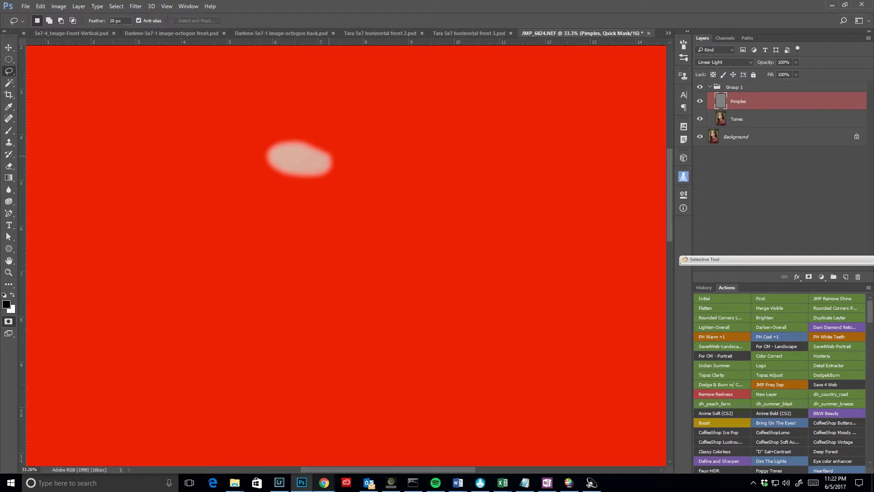
{"action": "key", "text": "q"}
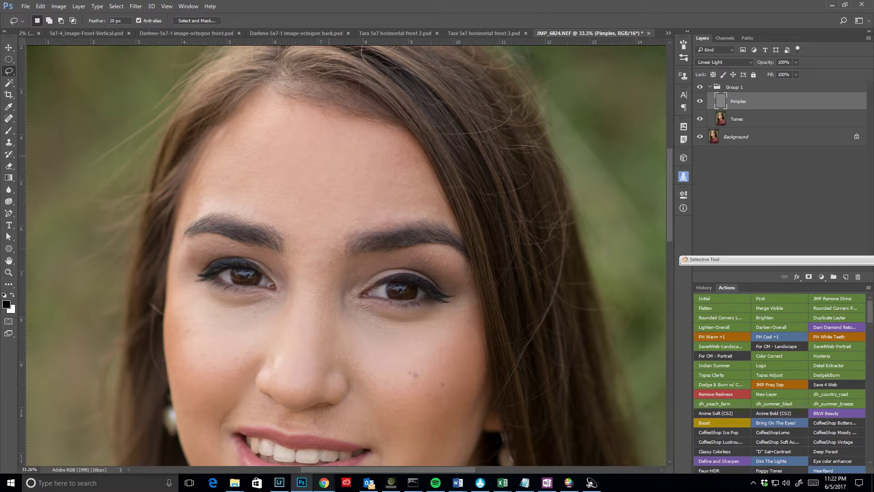
- Set the Lasso feather to 38 px and check a forehead selection's edge in Quick Mask
{"action": "left_click_drag", "start_coordinate": [115, 21], "coordinate": [74, 21]}
{"action": "type", "text": "38"}
{"action": "mouse_move", "coordinate": [297, 137]}
{"action": "left_mouse_down"}
{"action": "mouse_move", "coordinate": [259, 169]}
{"action": "mouse_move", "coordinate": [319, 146]}
{"action": "left_mouse_up"}
{"action": "key", "text": "q"}
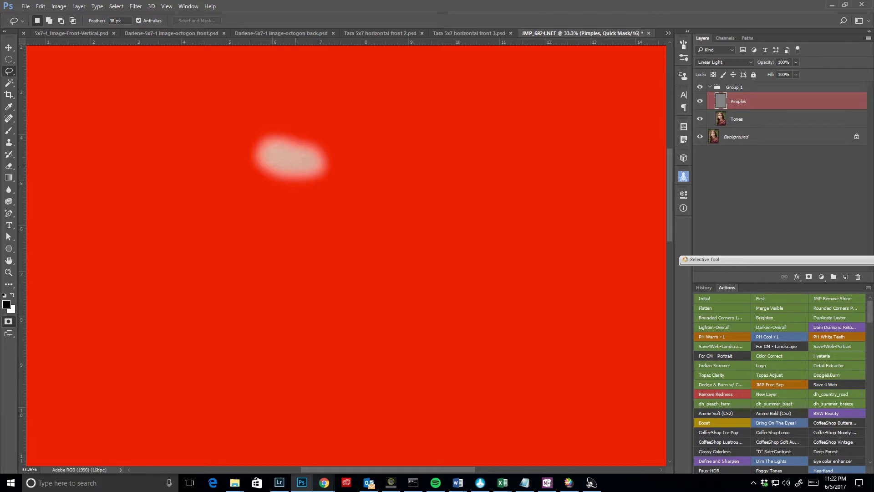
{"action": "key", "text": "q"}
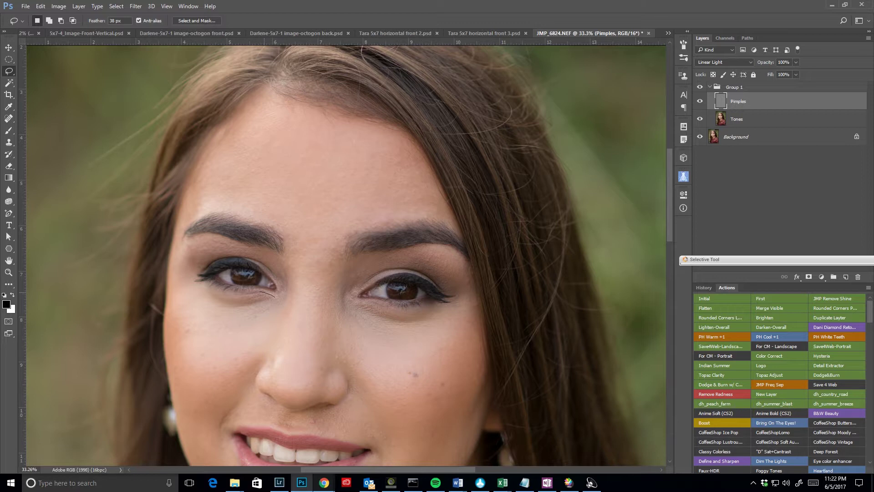
- Lasso the skin under the subject's right eye and apply a 19 px Gaussian Blur to it on the Pimples layer
{"action": "mouse_move", "coordinate": [209, 314]}
{"action": "left_mouse_down"}
{"action": "mouse_move", "coordinate": [251, 318]}
{"action": "mouse_move", "coordinate": [275, 302]}
{"action": "left_mouse_up"}
{"action": "left_click", "coordinate": [135, 6]}
{"action": "mouse_move", "coordinate": [191, 114]}
{"action": "left_click", "coordinate": [100, 149]}
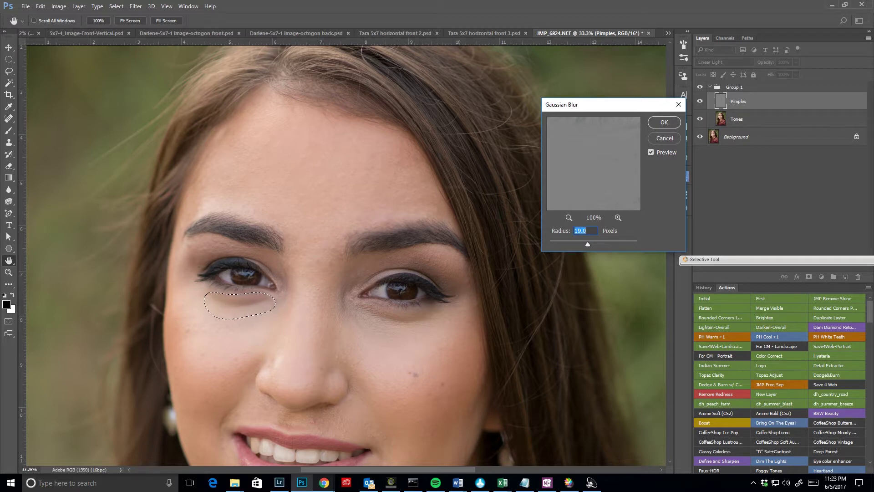
{"action": "key", "text": "Return"}
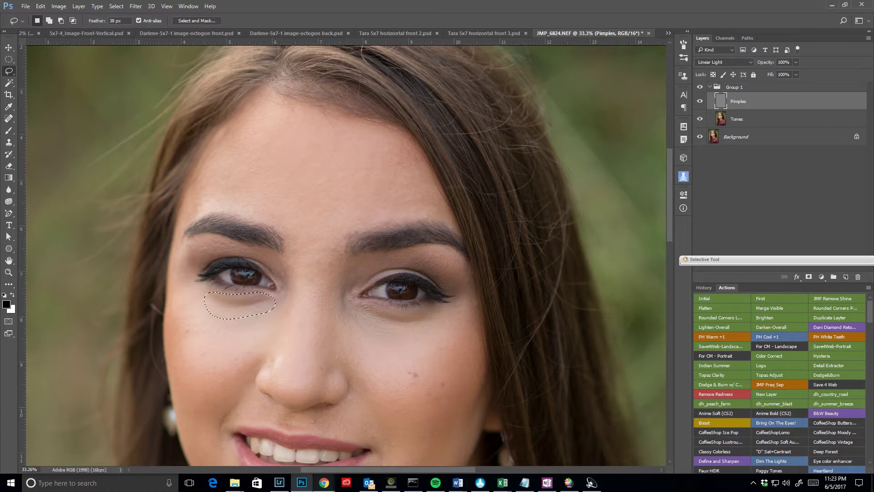
- Apply a 19 px Gaussian Blur to the selected under-eye area on the Tones layer
{"action": "left_click", "coordinate": [737, 119]}
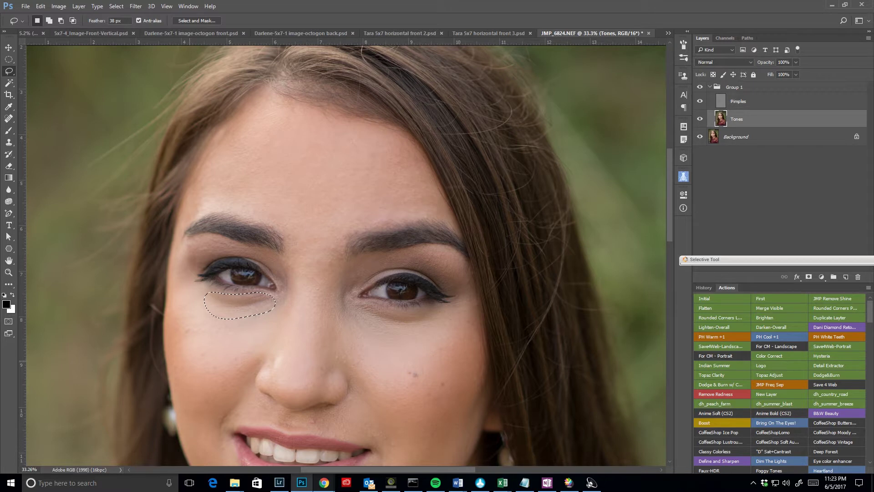
{"action": "left_click", "coordinate": [136, 6]}
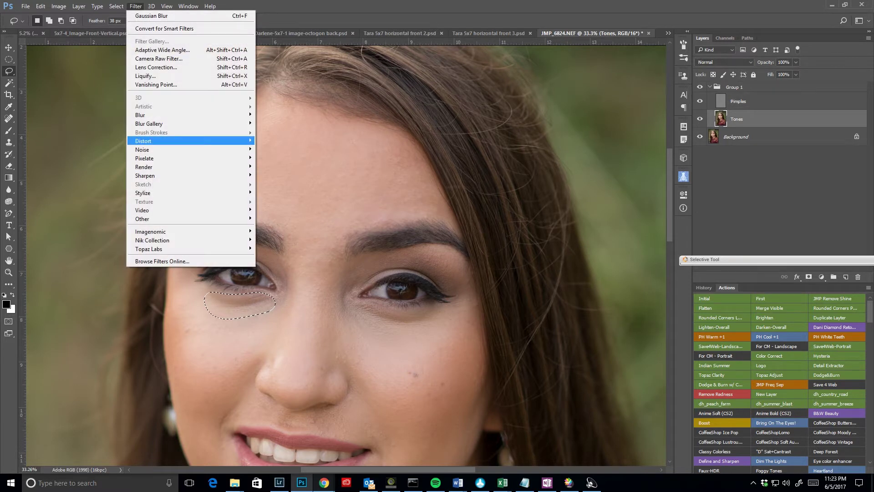
{"action": "mouse_move", "coordinate": [132, 115]}
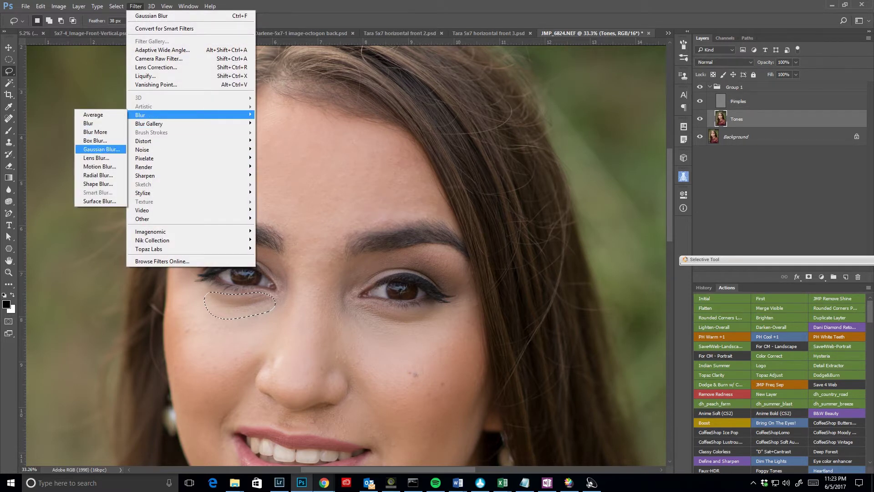
{"action": "left_click", "coordinate": [101, 150]}
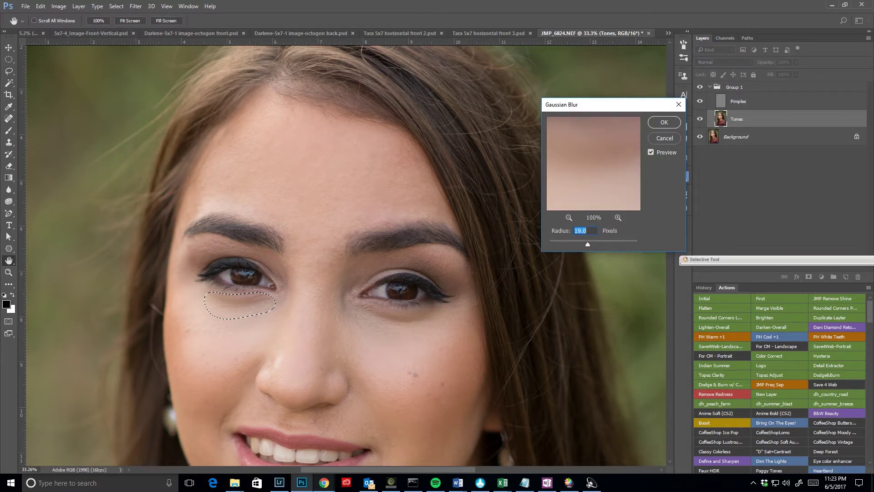
{"action": "key", "text": "Return"}
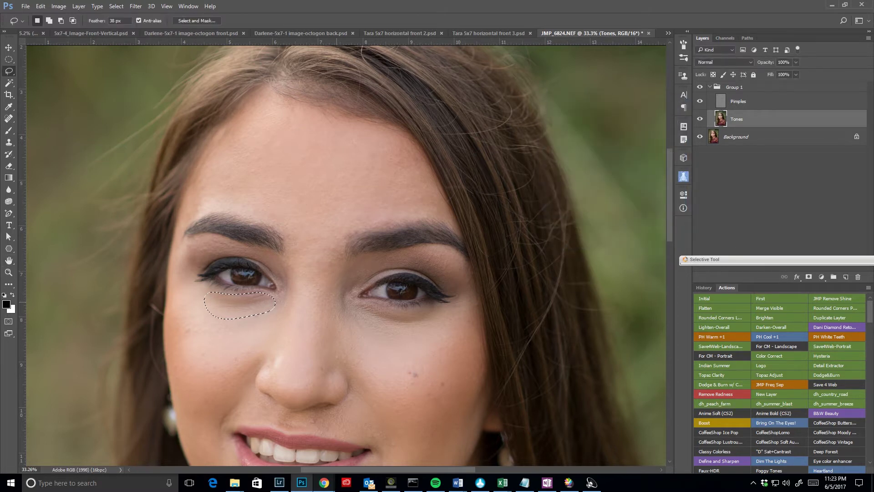
- Smooth the tones under the other eye, around the nose and across the forehead with blurred Lasso patches on the Tones layer
{"action": "mouse_move", "coordinate": [447, 315]}
{"action": "left_mouse_down"}
{"action": "mouse_move", "coordinate": [357, 303]}
{"action": "mouse_move", "coordinate": [344, 307]}
{"action": "mouse_move", "coordinate": [343, 322]}
{"action": "mouse_move", "coordinate": [383, 339]}
{"action": "mouse_move", "coordinate": [448, 319]}
{"action": "left_mouse_up"}
{"action": "mouse_move", "coordinate": [360, 258]}
{"action": "left_mouse_down"}
{"action": "mouse_move", "coordinate": [344, 269]}
{"action": "mouse_move", "coordinate": [332, 311]}
{"action": "mouse_move", "coordinate": [359, 258]}
{"action": "left_mouse_up"}
{"action": "left_click_drag", "start_coordinate": [268, 357], "coordinate": [281, 347]}
{"action": "left_click_drag", "start_coordinate": [276, 378], "coordinate": [281, 348]}
{"action": "mouse_move", "coordinate": [284, 260]}
{"action": "left_mouse_down"}
{"action": "mouse_move", "coordinate": [294, 265]}
{"action": "mouse_move", "coordinate": [285, 308]}
{"action": "mouse_move", "coordinate": [294, 268]}
{"action": "left_mouse_up"}
{"action": "mouse_move", "coordinate": [232, 124]}
{"action": "left_mouse_down"}
{"action": "mouse_move", "coordinate": [183, 210]}
{"action": "mouse_move", "coordinate": [230, 197]}
{"action": "mouse_move", "coordinate": [233, 125]}
{"action": "left_mouse_up"}
{"action": "mouse_move", "coordinate": [259, 117]}
{"action": "left_mouse_down"}
{"action": "mouse_move", "coordinate": [238, 116]}
{"action": "mouse_move", "coordinate": [218, 141]}
{"action": "mouse_move", "coordinate": [249, 146]}
{"action": "mouse_move", "coordinate": [259, 117]}
{"action": "left_mouse_up"}
{"action": "mouse_move", "coordinate": [390, 145]}
{"action": "left_mouse_down"}
{"action": "mouse_move", "coordinate": [371, 153]}
{"action": "mouse_move", "coordinate": [413, 175]}
{"action": "mouse_move", "coordinate": [409, 147]}
{"action": "mouse_move", "coordinate": [392, 145]}
{"action": "left_mouse_up"}
{"action": "mouse_move", "coordinate": [422, 189]}
{"action": "left_mouse_down"}
{"action": "mouse_move", "coordinate": [407, 190]}
{"action": "mouse_move", "coordinate": [430, 215]}
{"action": "mouse_move", "coordinate": [443, 202]}
{"action": "mouse_move", "coordinate": [423, 191]}
{"action": "left_mouse_up"}
- Smooth the tones on the cheeks, around the mouth and on the chin with blurred Lasso patches on the Tones layer
{"action": "left_click_drag", "start_coordinate": [387, 309], "coordinate": [380, 112]}
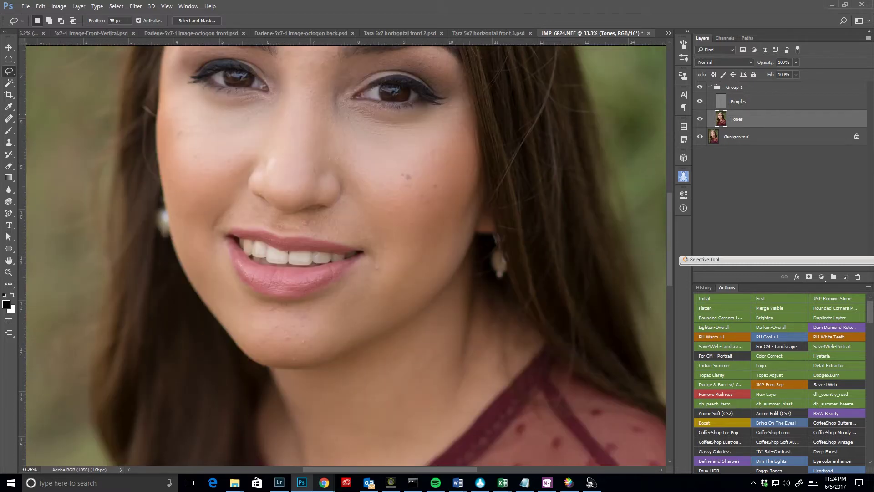
{"action": "mouse_move", "coordinate": [326, 212]}
{"action": "left_mouse_down"}
{"action": "mouse_move", "coordinate": [268, 211]}
{"action": "mouse_move", "coordinate": [265, 220]}
{"action": "mouse_move", "coordinate": [324, 217]}
{"action": "left_mouse_up"}
{"action": "mouse_move", "coordinate": [344, 284]}
{"action": "left_mouse_down"}
{"action": "mouse_move", "coordinate": [309, 299]}
{"action": "mouse_move", "coordinate": [263, 301]}
{"action": "mouse_move", "coordinate": [242, 287]}
{"action": "mouse_move", "coordinate": [243, 305]}
{"action": "mouse_move", "coordinate": [321, 314]}
{"action": "mouse_move", "coordinate": [344, 285]}
{"action": "mouse_move", "coordinate": [366, 281]}
{"action": "mouse_move", "coordinate": [350, 290]}
{"action": "mouse_move", "coordinate": [346, 314]}
{"action": "mouse_move", "coordinate": [367, 282]}
{"action": "left_mouse_up"}
{"action": "mouse_move", "coordinate": [381, 234]}
{"action": "left_mouse_down"}
{"action": "mouse_move", "coordinate": [362, 245]}
{"action": "mouse_move", "coordinate": [380, 269]}
{"action": "mouse_move", "coordinate": [380, 233]}
{"action": "left_mouse_up"}
{"action": "mouse_move", "coordinate": [221, 201]}
{"action": "left_mouse_down"}
{"action": "mouse_move", "coordinate": [201, 237]}
{"action": "mouse_move", "coordinate": [221, 246]}
{"action": "mouse_move", "coordinate": [234, 203]}
{"action": "left_mouse_up"}
{"action": "left_click_drag", "start_coordinate": [223, 234], "coordinate": [223, 235]}
{"action": "mouse_move", "coordinate": [182, 96]}
{"action": "left_mouse_down"}
{"action": "mouse_move", "coordinate": [168, 126]}
{"action": "mouse_move", "coordinate": [181, 169]}
{"action": "mouse_move", "coordinate": [203, 153]}
{"action": "mouse_move", "coordinate": [197, 126]}
{"action": "left_mouse_up"}
{"action": "mouse_move", "coordinate": [242, 146]}
{"action": "left_mouse_down"}
{"action": "mouse_move", "coordinate": [211, 162]}
{"action": "mouse_move", "coordinate": [229, 180]}
{"action": "mouse_move", "coordinate": [256, 166]}
{"action": "mouse_move", "coordinate": [260, 151]}
{"action": "left_mouse_up"}
{"action": "mouse_move", "coordinate": [348, 167]}
{"action": "left_mouse_down"}
{"action": "mouse_move", "coordinate": [370, 185]}
{"action": "mouse_move", "coordinate": [409, 185]}
{"action": "mouse_move", "coordinate": [359, 169]}
{"action": "left_mouse_up"}
{"action": "mouse_move", "coordinate": [450, 128]}
{"action": "left_mouse_down"}
{"action": "mouse_move", "coordinate": [404, 170]}
{"action": "mouse_move", "coordinate": [406, 185]}
{"action": "mouse_move", "coordinate": [435, 171]}
{"action": "mouse_move", "coordinate": [451, 130]}
{"action": "left_mouse_up"}
{"action": "mouse_move", "coordinate": [469, 165]}
{"action": "left_mouse_down"}
{"action": "mouse_move", "coordinate": [458, 193]}
{"action": "mouse_move", "coordinate": [461, 223]}
{"action": "mouse_move", "coordinate": [479, 191]}
{"action": "mouse_move", "coordinate": [469, 166]}
{"action": "left_mouse_up"}
- Smooth patches on the neck and below the corner of the mouth on the Tones layer, and deselect
{"action": "left_click_drag", "start_coordinate": [377, 345], "coordinate": [440, 85]}
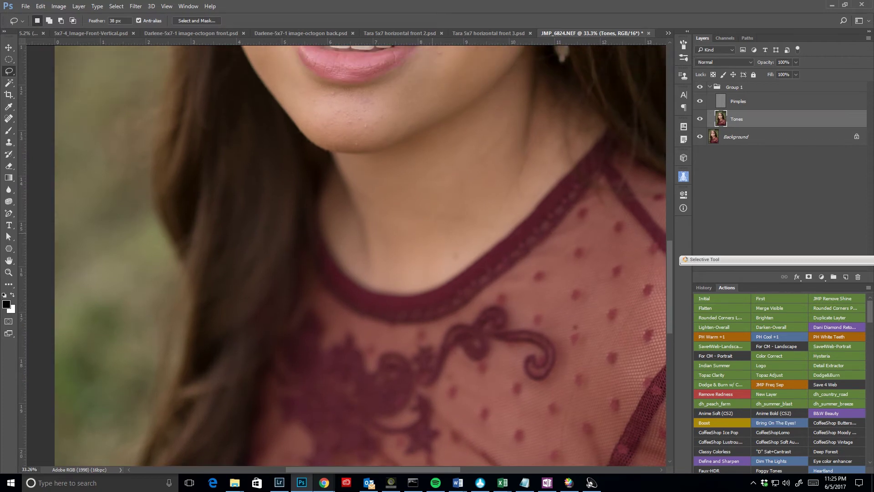
{"action": "mouse_move", "coordinate": [432, 201]}
{"action": "left_mouse_down"}
{"action": "mouse_move", "coordinate": [418, 202]}
{"action": "mouse_move", "coordinate": [471, 233]}
{"action": "mouse_move", "coordinate": [432, 201]}
{"action": "left_mouse_up"}
{"action": "left_click_drag", "start_coordinate": [466, 172], "coordinate": [476, 309]}
{"action": "mouse_move", "coordinate": [441, 194]}
{"action": "left_mouse_down"}
{"action": "mouse_move", "coordinate": [393, 229]}
{"action": "mouse_move", "coordinate": [401, 242]}
{"action": "mouse_move", "coordinate": [430, 238]}
{"action": "mouse_move", "coordinate": [449, 200]}
{"action": "left_mouse_up"}
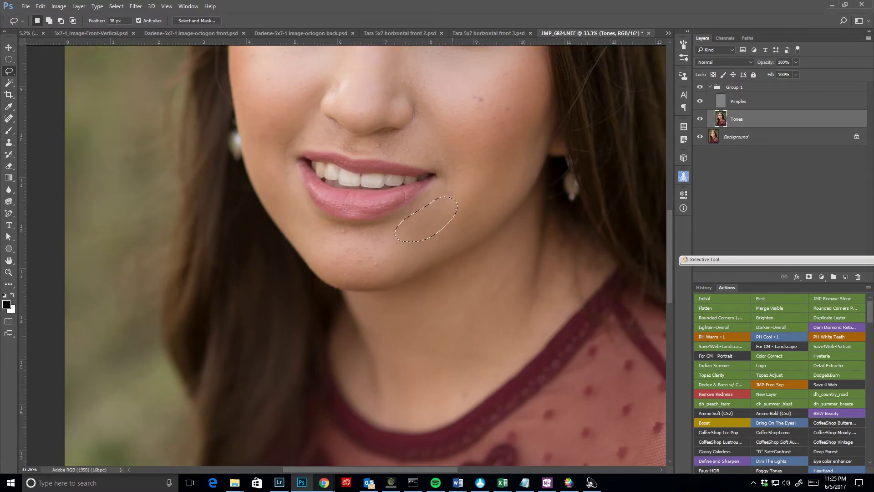
{"action": "key", "text": "ctrl+0"}
{"action": "key", "text": "ctrl+minus"}
{"action": "key", "text": "ctrl+minus"}
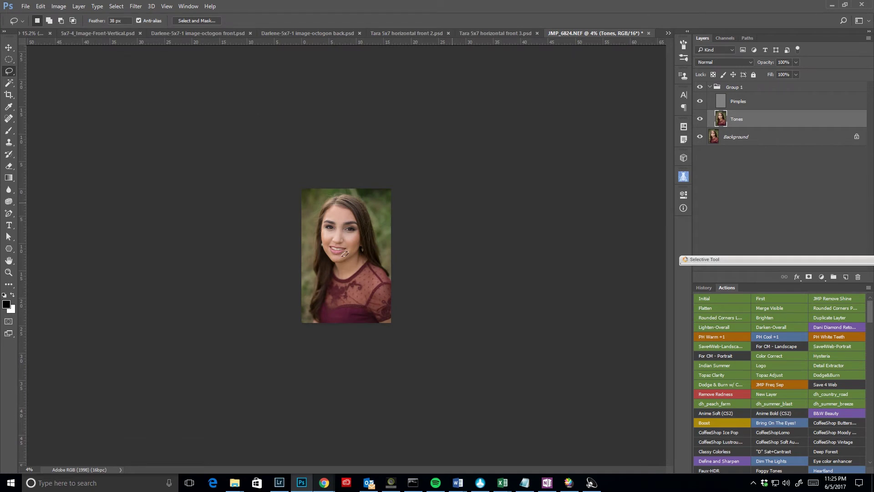
{"action": "key", "text": "ctrl+d"}
{"action": "key", "text": "ctrl+0"}
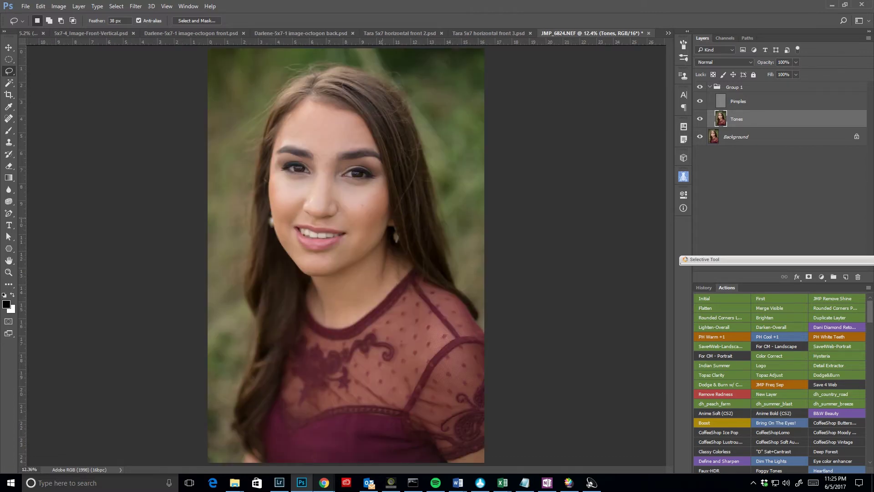
- Undo the last edit on the Pimples layer and lasso the remaining skin patches around the cheek and mouth
{"action": "key", "text": "alt+bracketright"}
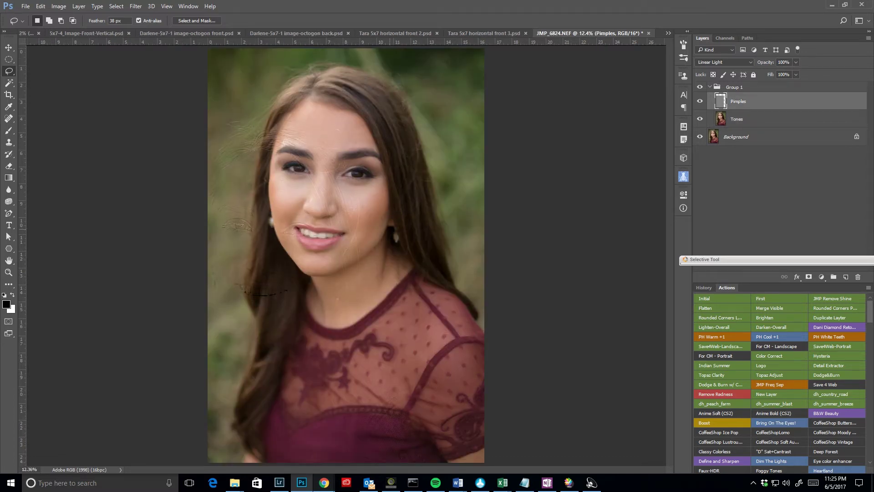
{"action": "key", "text": "ctrl+z"}
{"action": "left_click_drag", "start_coordinate": [403, 177], "coordinate": [344, 232]}
{"action": "mouse_move", "coordinate": [411, 187]}
{"action": "left_mouse_down"}
{"action": "mouse_move", "coordinate": [318, 262]}
{"action": "mouse_move", "coordinate": [318, 287]}
{"action": "left_mouse_up"}
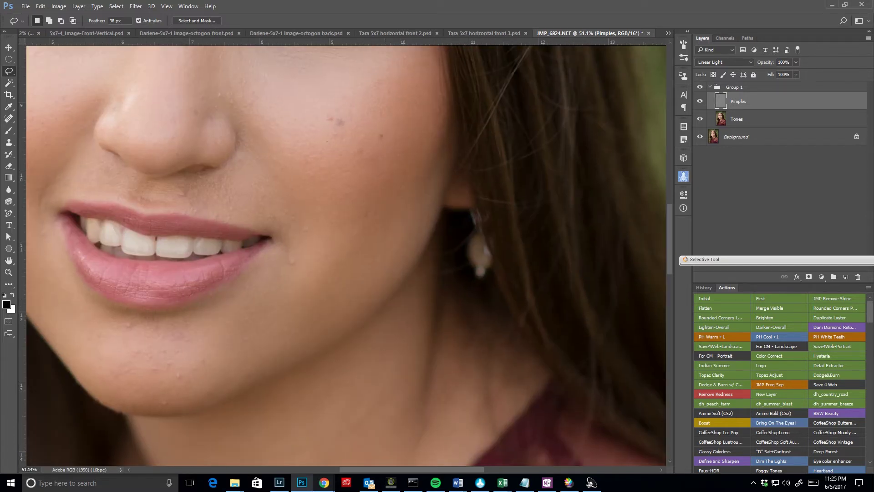
{"action": "mouse_move", "coordinate": [398, 176]}
{"action": "left_mouse_down"}
{"action": "mouse_move", "coordinate": [346, 196]}
{"action": "mouse_move", "coordinate": [298, 279]}
{"action": "mouse_move", "coordinate": [317, 316]}
{"action": "mouse_move", "coordinate": [400, 265]}
{"action": "mouse_move", "coordinate": [403, 172]}
{"action": "left_mouse_up"}
{"action": "left_click_drag", "start_coordinate": [286, 121], "coordinate": [431, 354]}
{"action": "key", "text": "Return"}
{"action": "left_click_drag", "start_coordinate": [283, 156], "coordinate": [324, 217]}
{"action": "key", "text": "Return"}
{"action": "key", "text": "ctrl+0"}
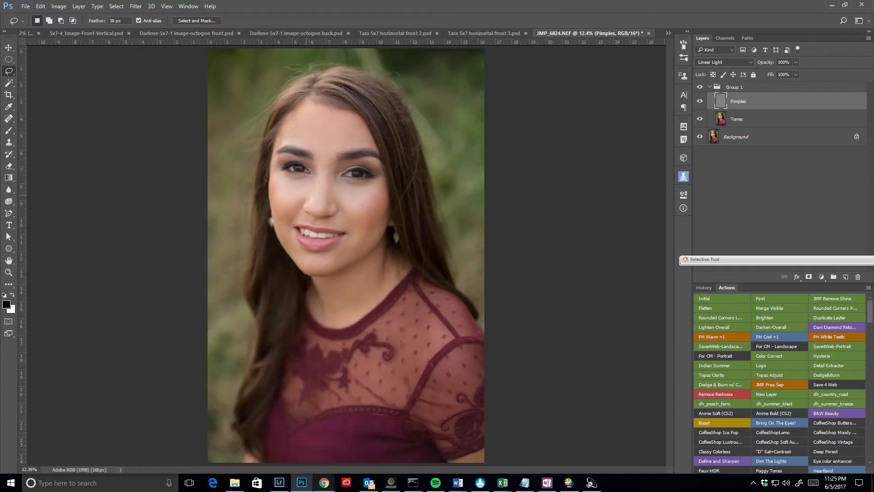
- Lasso feathered patches on the upper forehead and clear the selection with the Tones layer active
{"action": "left_click_drag", "start_coordinate": [384, 92], "coordinate": [210, 163]}
{"action": "mouse_move", "coordinate": [458, 358]}
{"action": "left_mouse_down"}
{"action": "mouse_move", "coordinate": [406, 329]}
{"action": "mouse_move", "coordinate": [373, 331]}
{"action": "mouse_move", "coordinate": [376, 349]}
{"action": "mouse_move", "coordinate": [438, 385]}
{"action": "mouse_move", "coordinate": [464, 415]}
{"action": "mouse_move", "coordinate": [490, 393]}
{"action": "left_mouse_up"}
{"action": "mouse_move", "coordinate": [462, 237]}
{"action": "left_mouse_down"}
{"action": "mouse_move", "coordinate": [513, 208]}
{"action": "mouse_move", "coordinate": [485, 145]}
{"action": "mouse_move", "coordinate": [386, 188]}
{"action": "mouse_move", "coordinate": [433, 246]}
{"action": "left_mouse_up"}
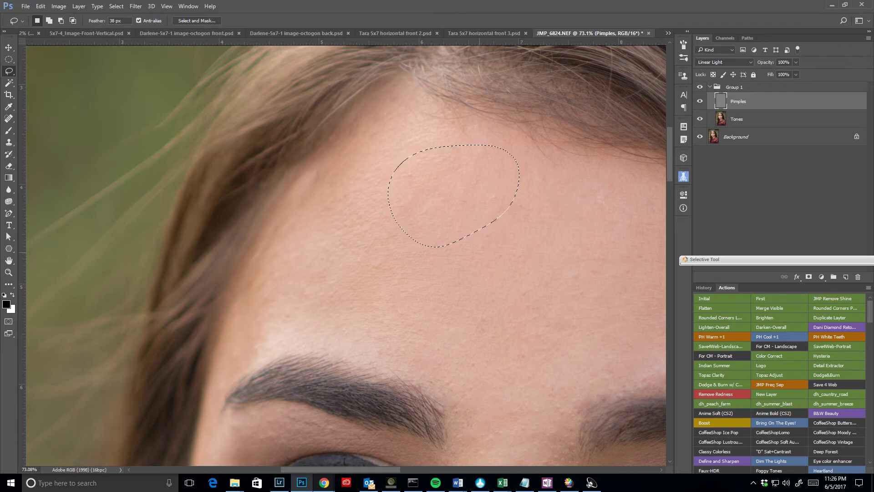
{"action": "mouse_move", "coordinate": [367, 179]}
{"action": "left_mouse_down"}
{"action": "mouse_move", "coordinate": [326, 200]}
{"action": "mouse_move", "coordinate": [294, 264]}
{"action": "mouse_move", "coordinate": [401, 258]}
{"action": "mouse_move", "coordinate": [429, 180]}
{"action": "left_mouse_up"}
{"action": "key", "text": "alt+bracketleft"}
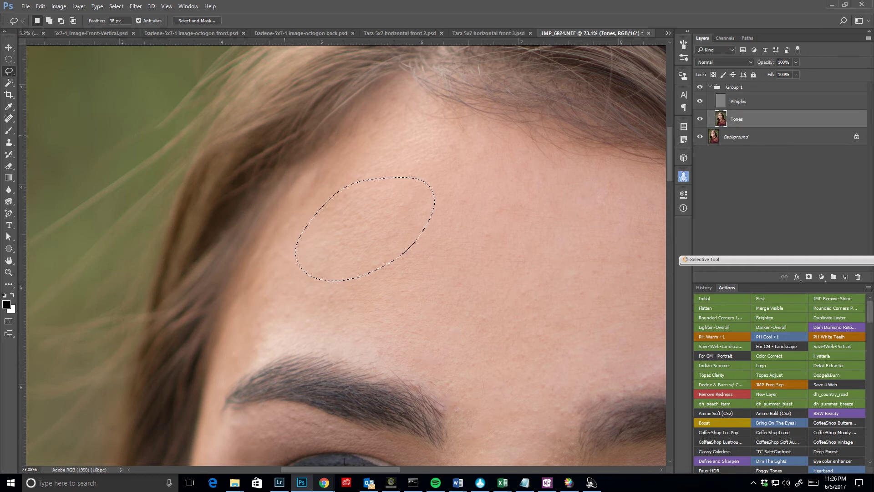
{"action": "key", "text": "ctrl+0"}
{"action": "key", "text": "ctrl+d"}
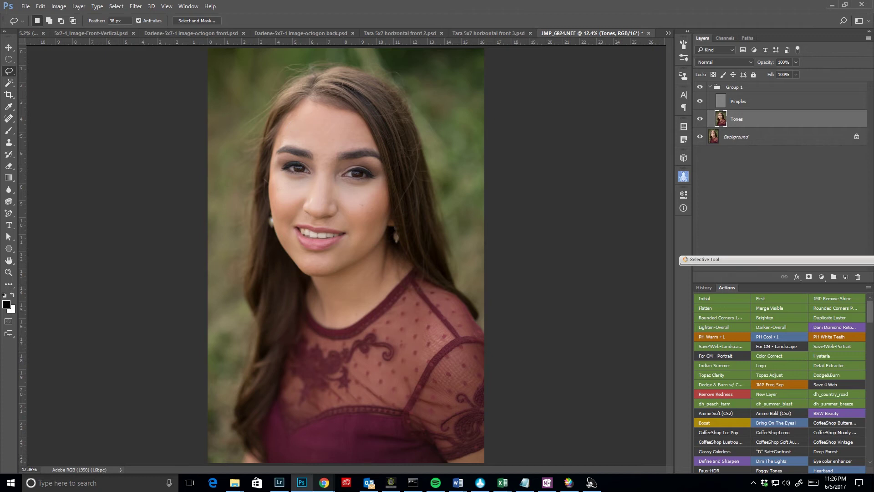
- Collapse Group 1 and toggle its visibility repeatedly to compare the face before and after the retouch
{"action": "left_click", "coordinate": [710, 87]}
{"action": "left_click_drag", "start_coordinate": [421, 98], "coordinate": [210, 264]}
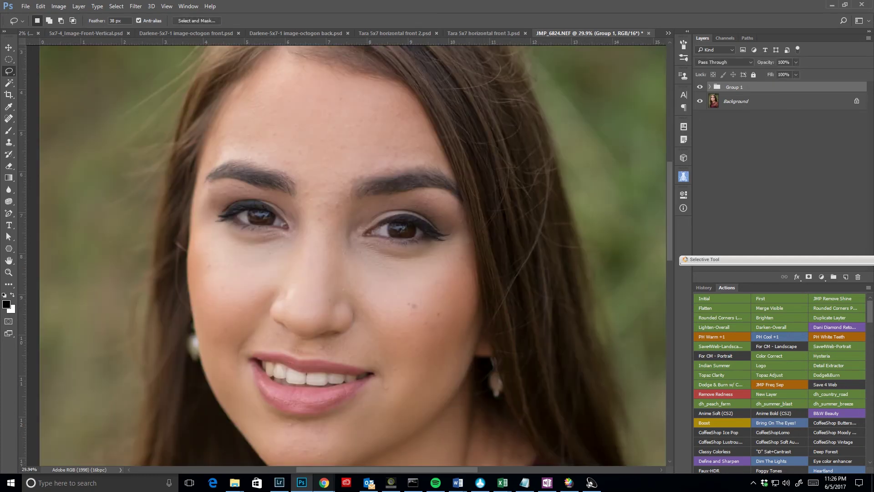
{"action": "left_click", "coordinate": [699, 87]}
{"action": "left_click", "coordinate": [700, 87]}
{"action": "left_click", "coordinate": [700, 87]}
{"action": "left_click", "coordinate": [700, 87]}
{"action": "left_click", "coordinate": [700, 87]}
{"action": "left_click", "coordinate": [699, 87]}
{"action": "left_click", "coordinate": [700, 87]}
{"action": "left_click", "coordinate": [700, 87]}
{"action": "left_click", "coordinate": [700, 87]}
{"action": "left_click", "coordinate": [700, 87]}
{"action": "left_click", "coordinate": [700, 87]}
{"action": "left_click", "coordinate": [699, 86]}
{"action": "key", "text": "ctrl+0"}
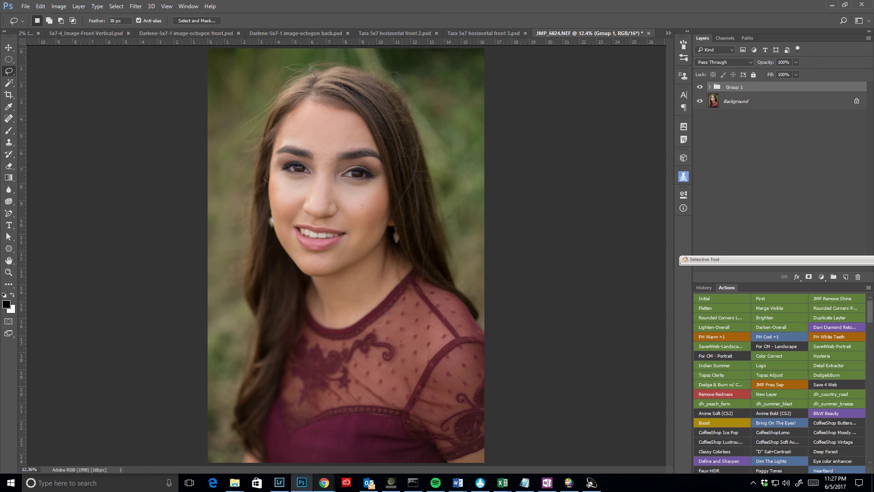
{"action": "left_click_drag", "start_coordinate": [774, 260], "coordinate": [773, 225]}
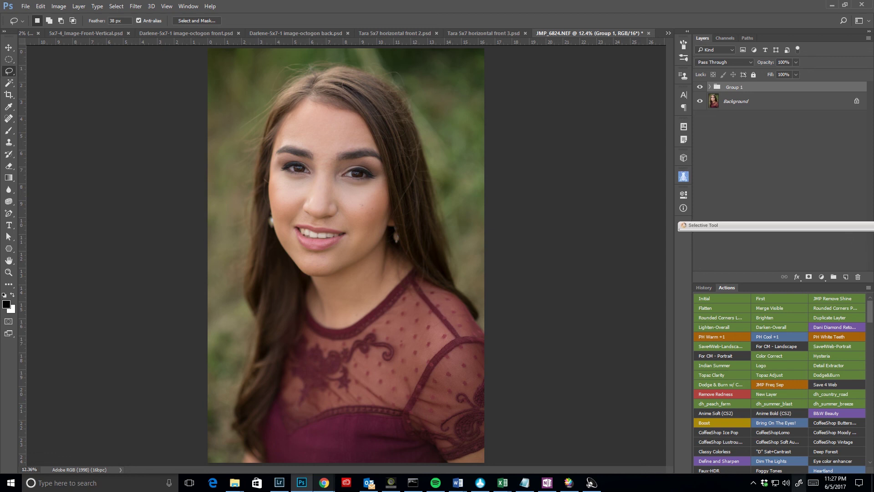